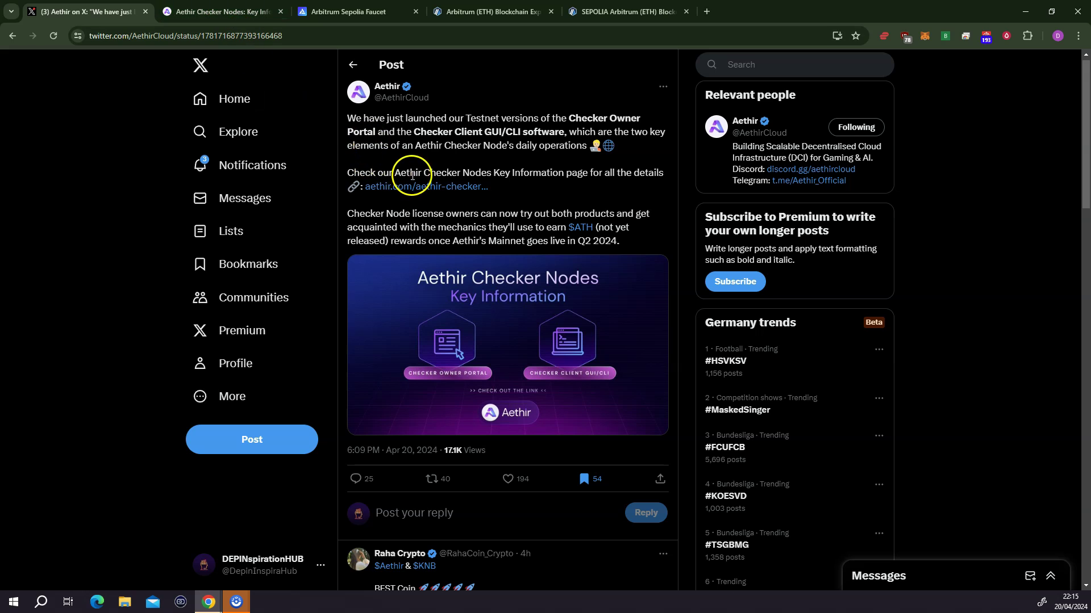
Step: Read through the Aethir Checker Nodes Key Information page, including the Checker Node operating sequence diagram and the rewards section
left_click(223, 11)
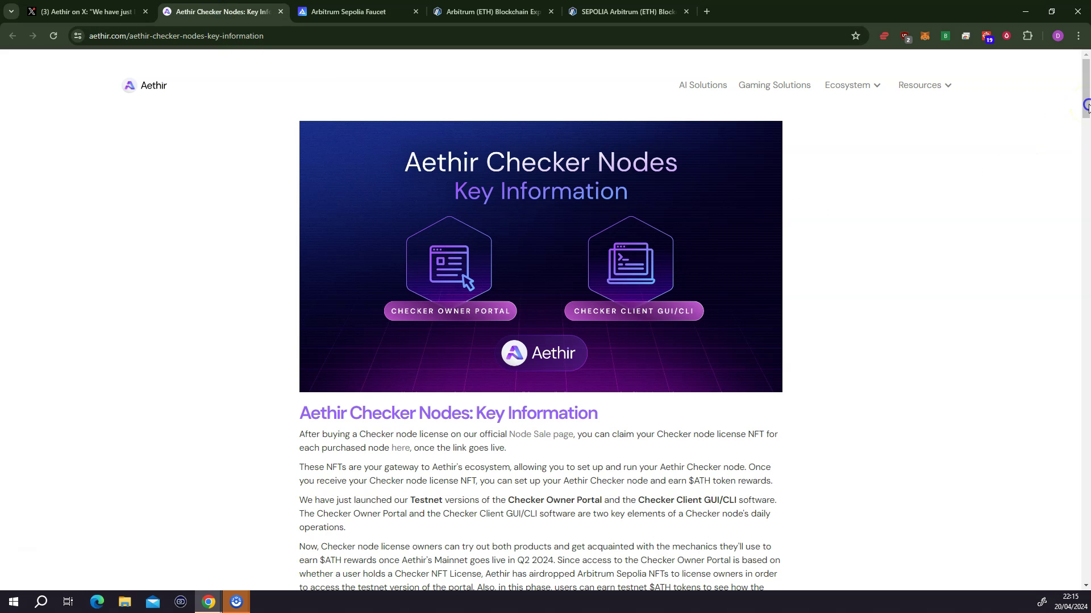
left_click_drag(1086, 106, 1085, 287)
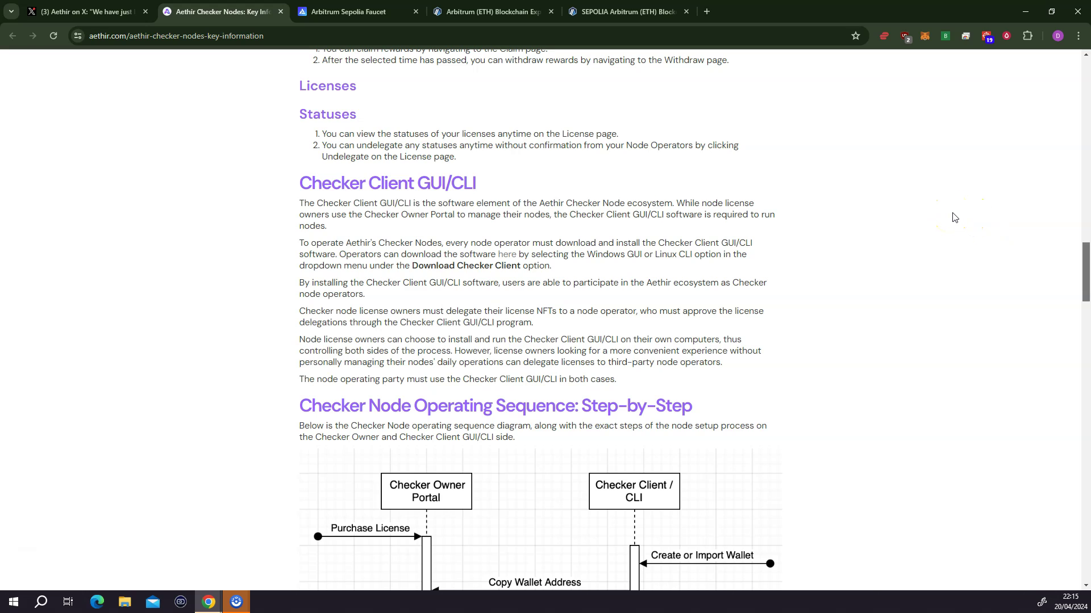
left_click_drag(1082, 275, 1076, 490)
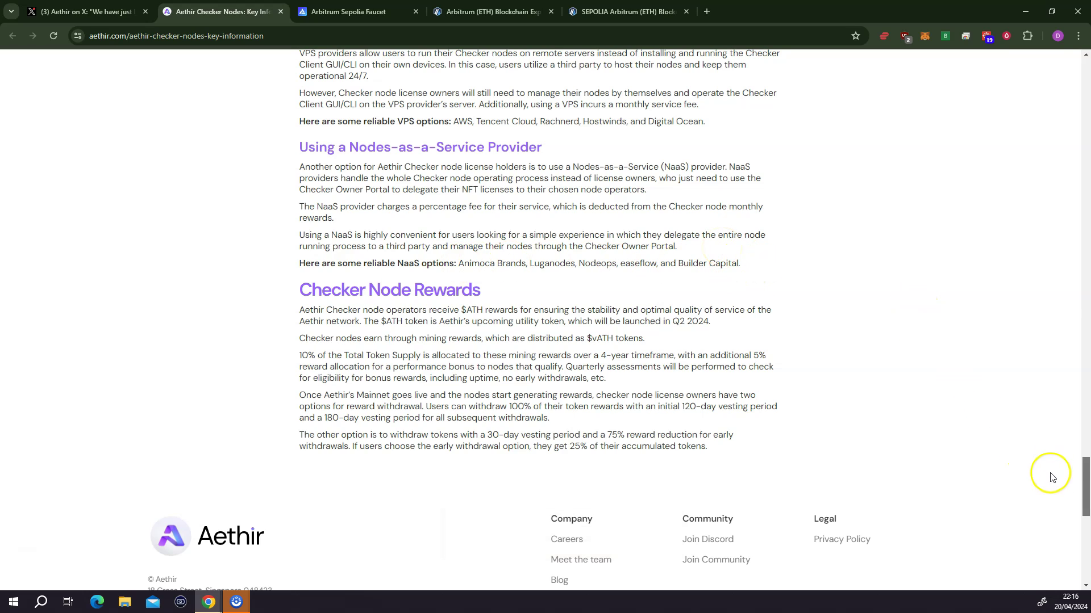
left_click_drag(1085, 495, 1079, 308)
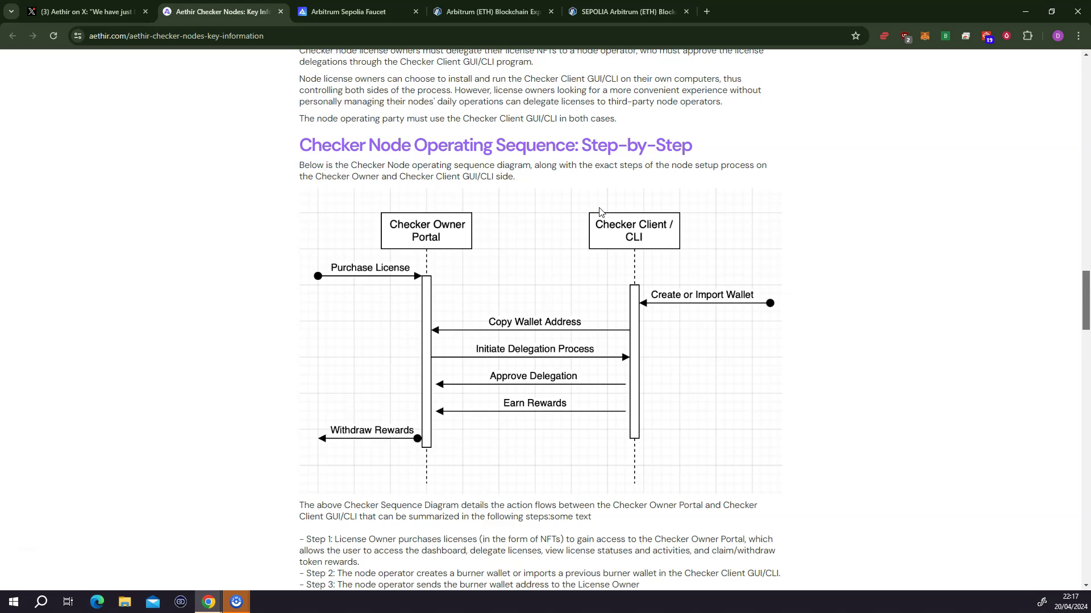
left_click_drag(600, 211, 678, 219)
left_click_drag(677, 220, 404, 191)
left_click_drag(1085, 305, 1086, 117)
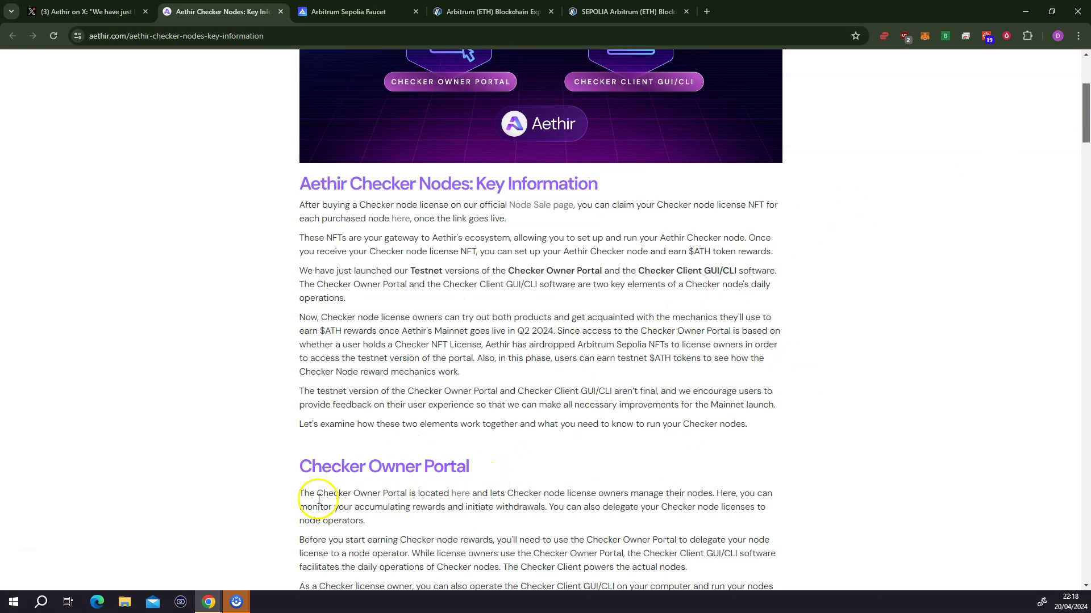
Step: Open the Checker Owner Portal link from the Key Information page in a new browser tab and display it
left_click(461, 496)
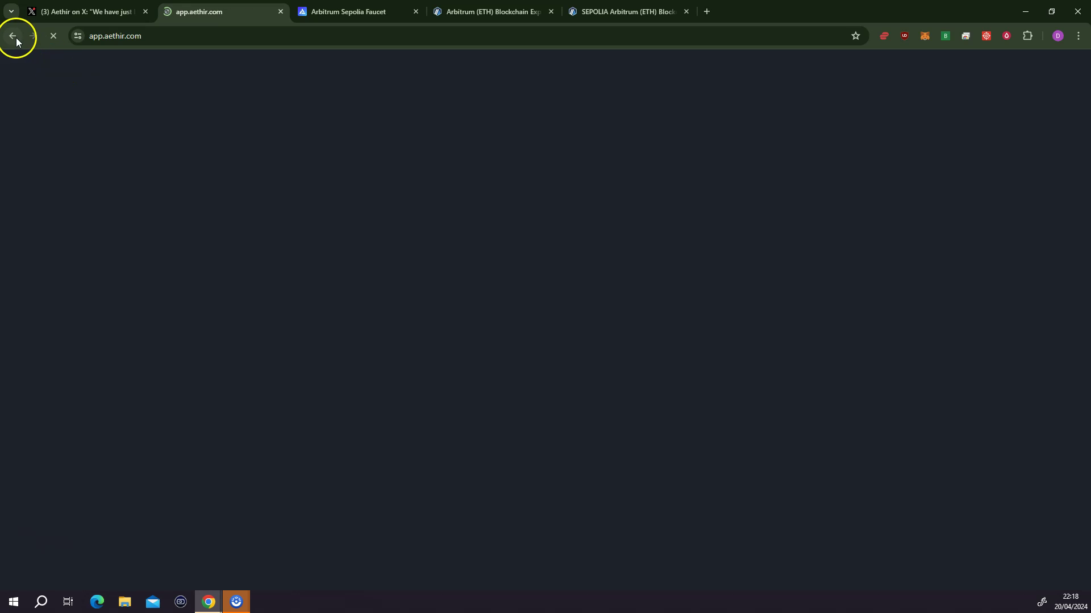
left_click(12, 36)
right_click(460, 494)
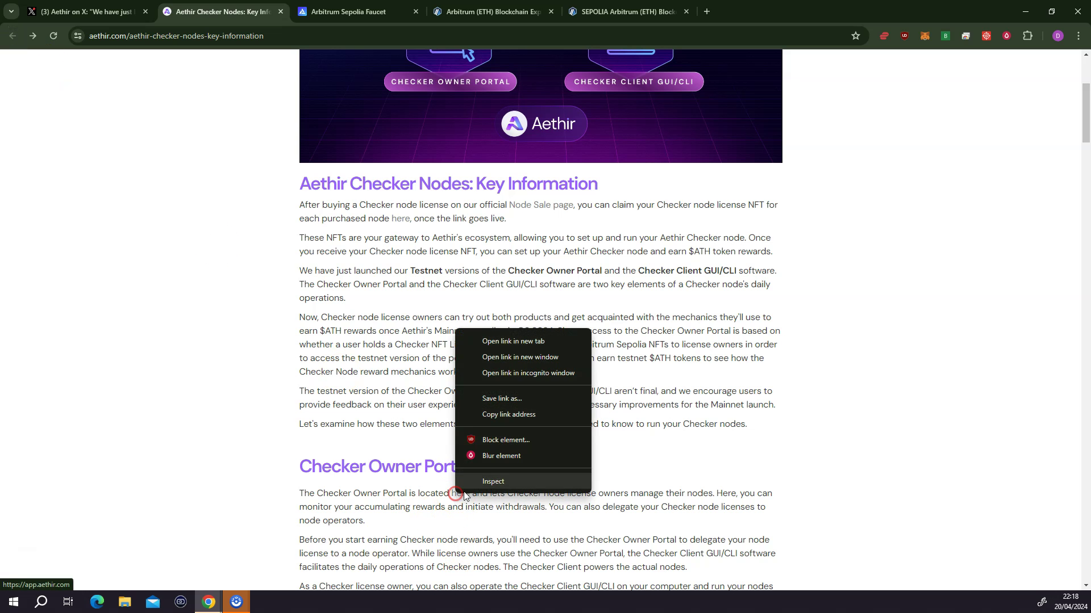
left_click(468, 344)
left_click(357, 8)
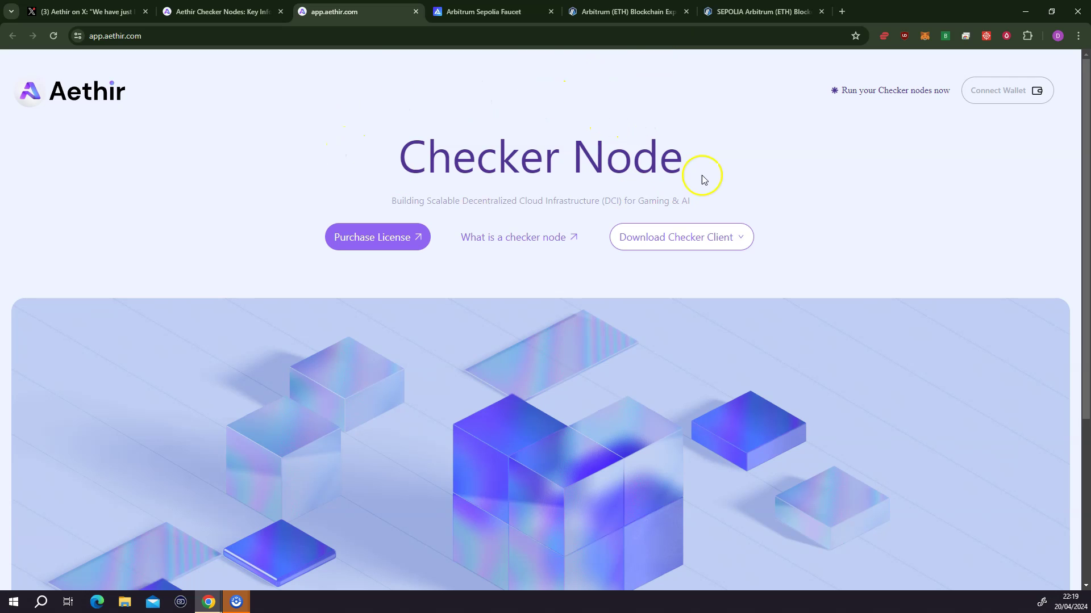
Step: Look up the wallet address on the Arbitrum Sepolia explorer and examine the Token ID in its Erc721 token transactions
left_click(732, 16)
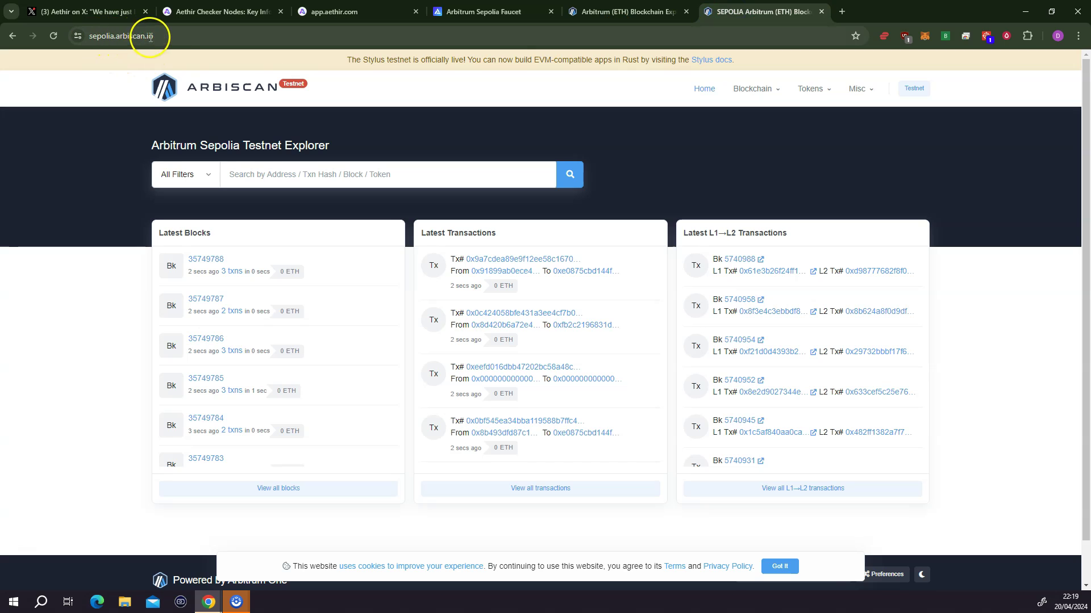
right_click(271, 185)
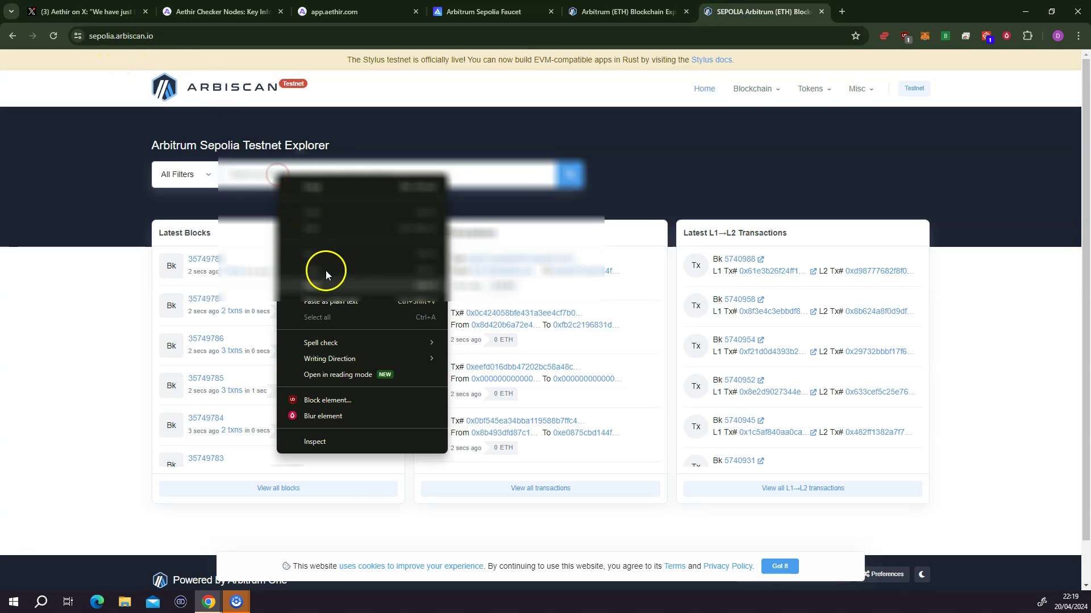
left_click(348, 299)
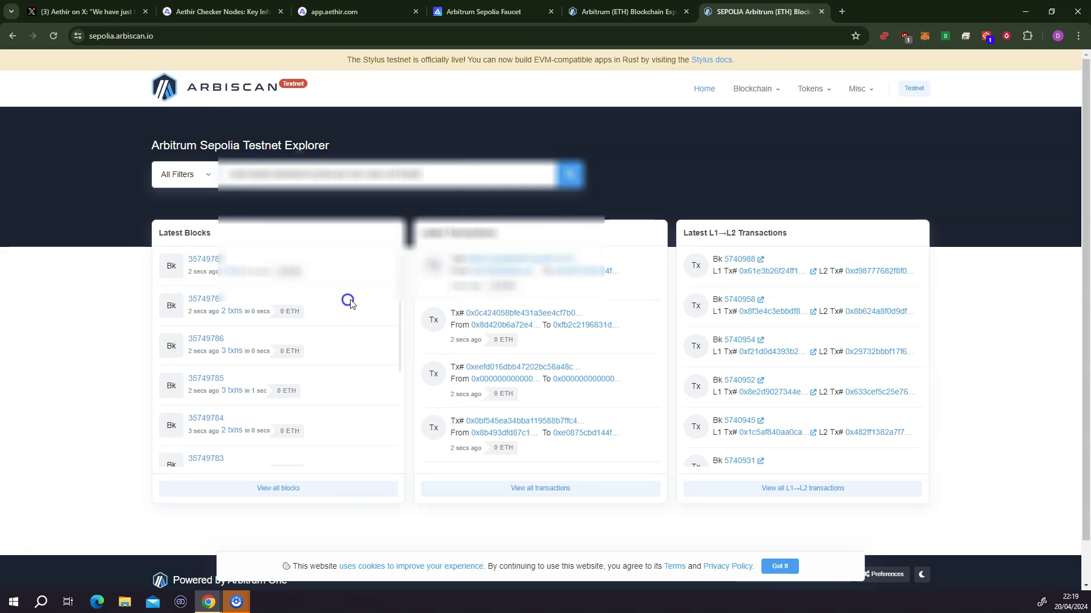
left_click(572, 177)
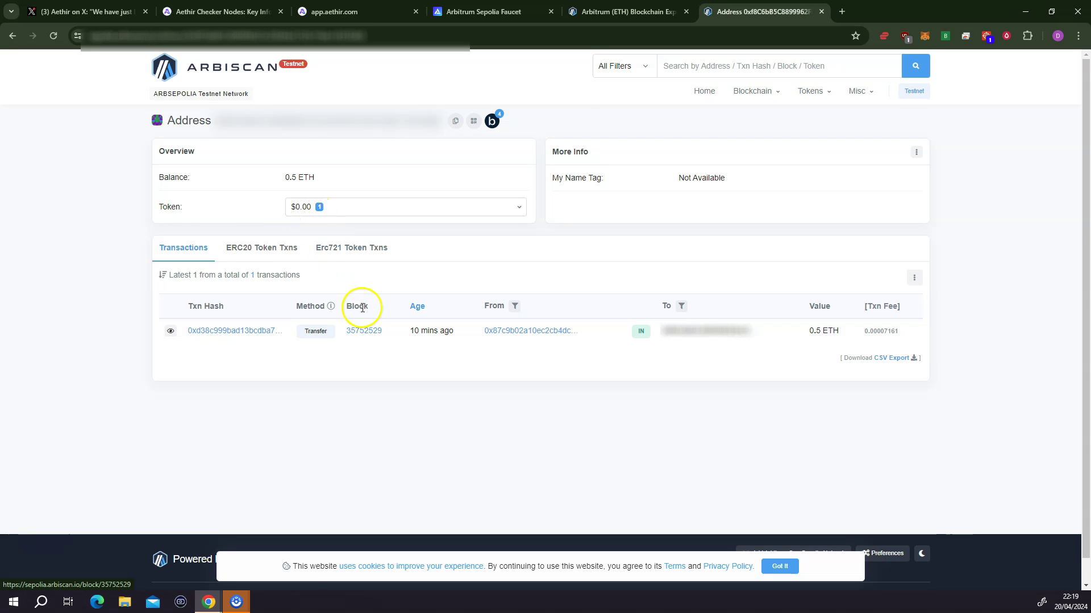
left_click(337, 250)
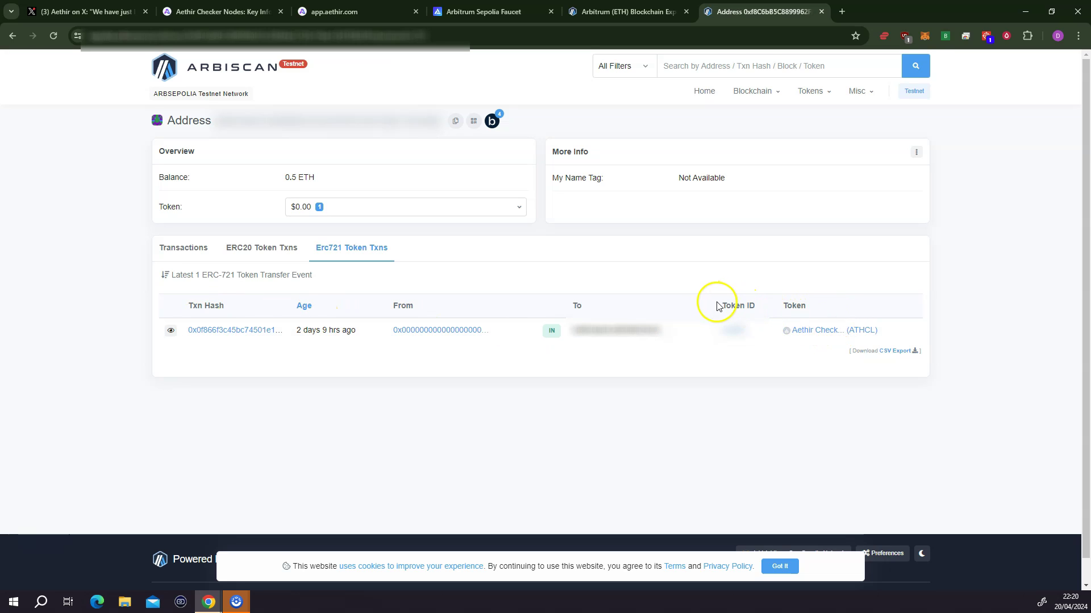
left_click_drag(719, 306, 758, 306)
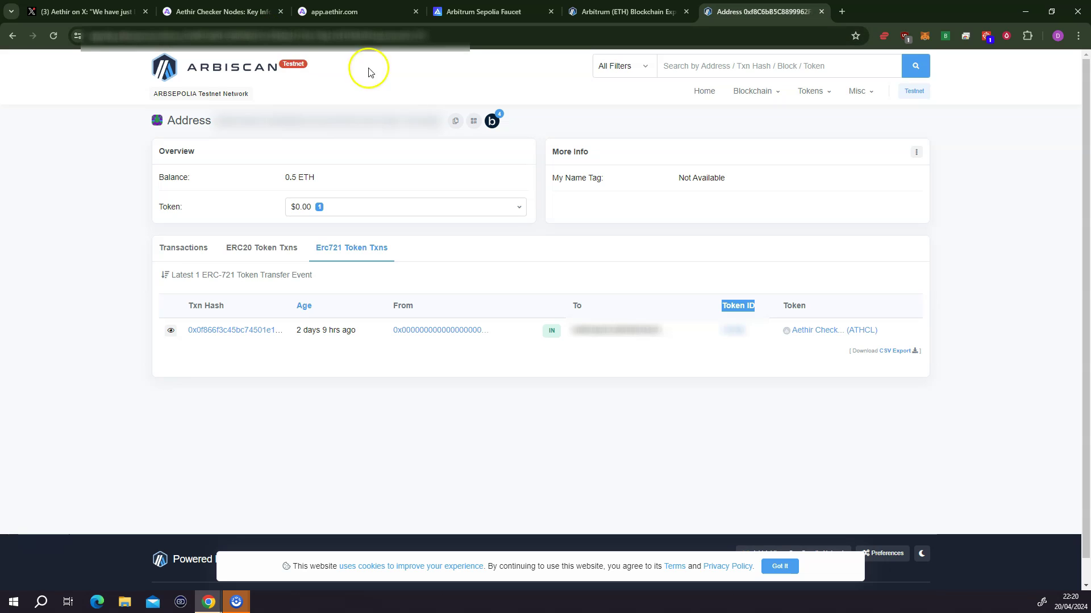
Step: Review the Arbitrum Sepolia faucet's wallet address field, daily ETH allowance and the time of the previous transaction
left_click(480, 14)
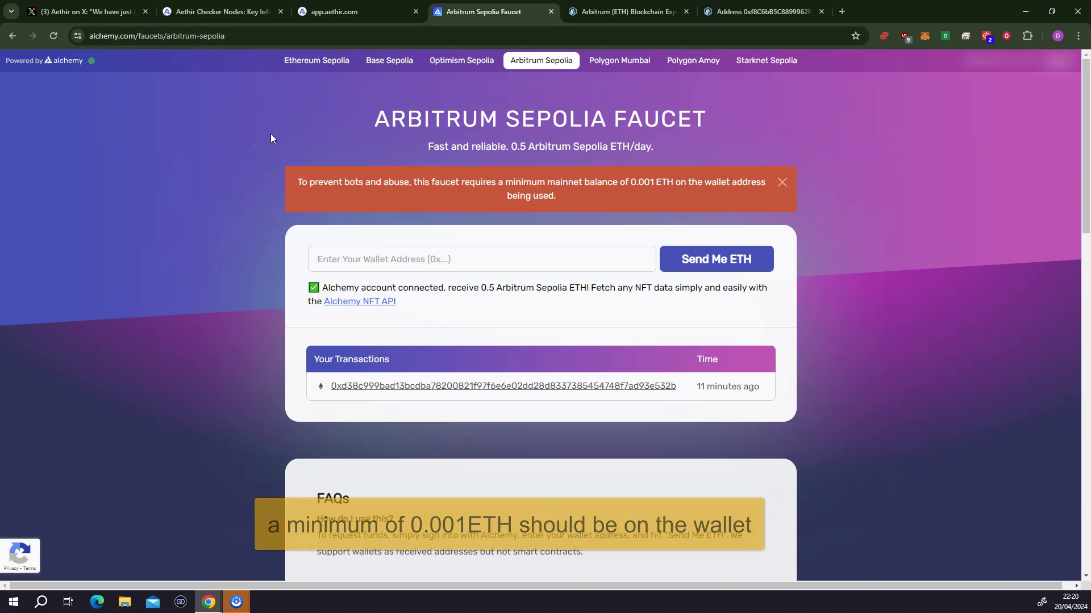
left_click(427, 254)
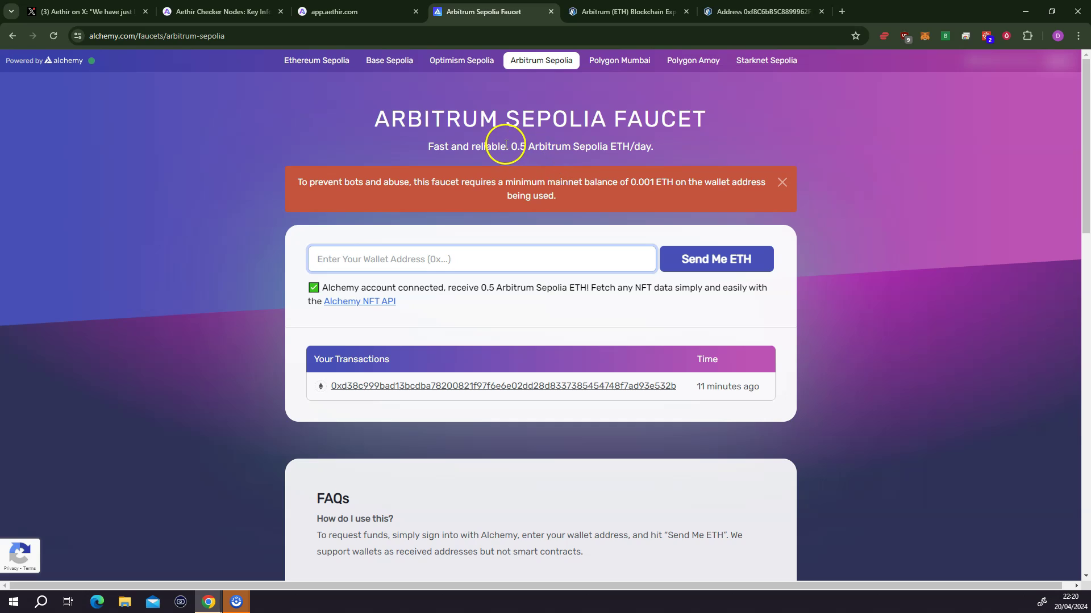
left_click_drag(510, 147, 607, 147)
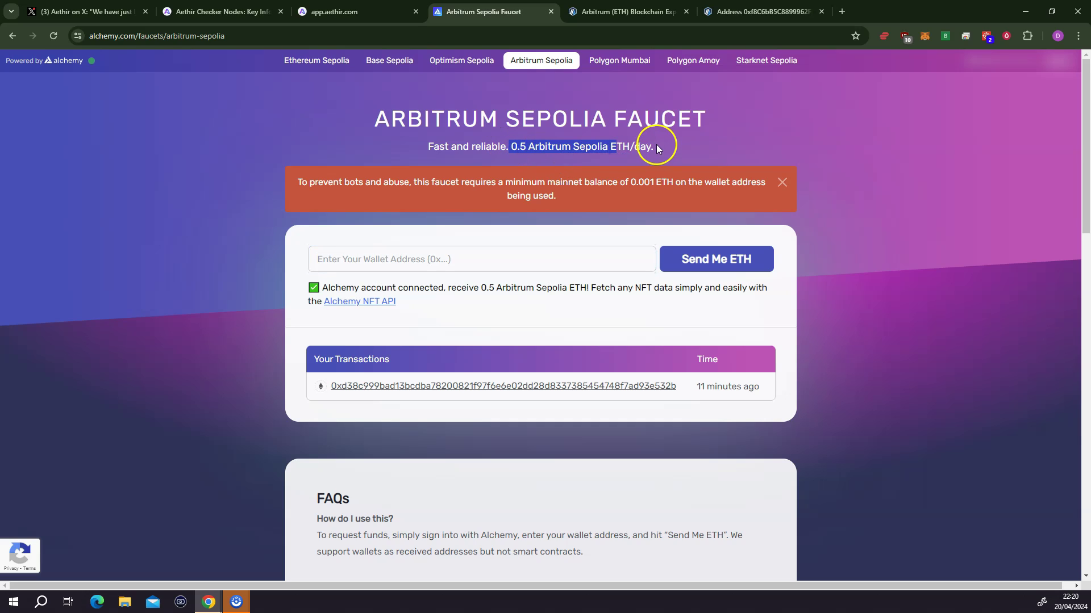
left_click_drag(654, 146, 616, 147)
left_click_drag(697, 387, 753, 385)
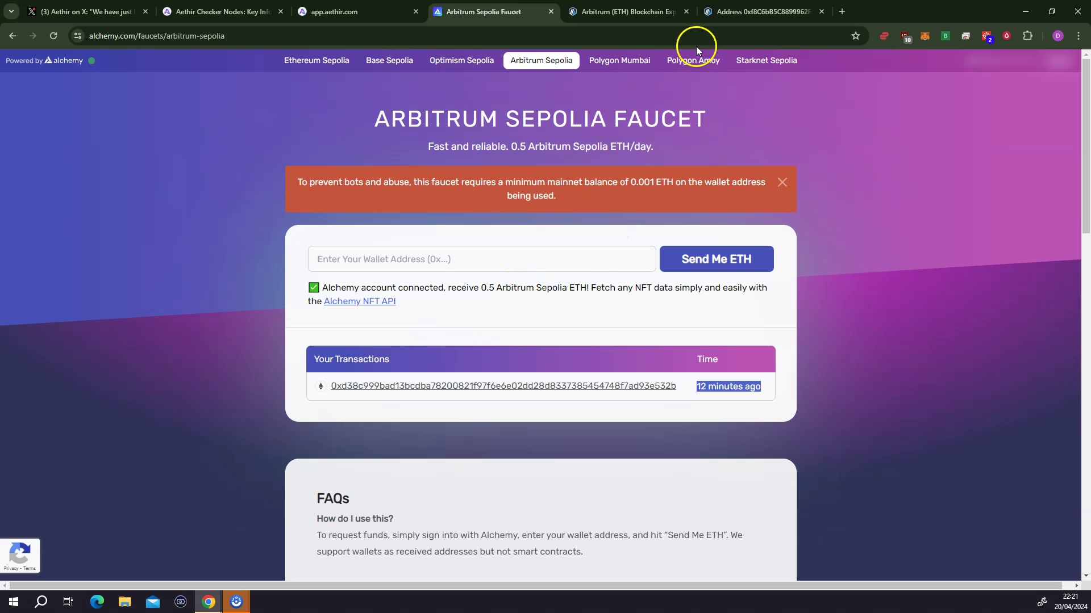
Step: Return to the Arbitrum Sepolia explorer's home page and search for the wallet address again to examine its incoming transfer
left_click(656, 11)
left_click(472, 12)
left_click(759, 12)
left_click(208, 64)
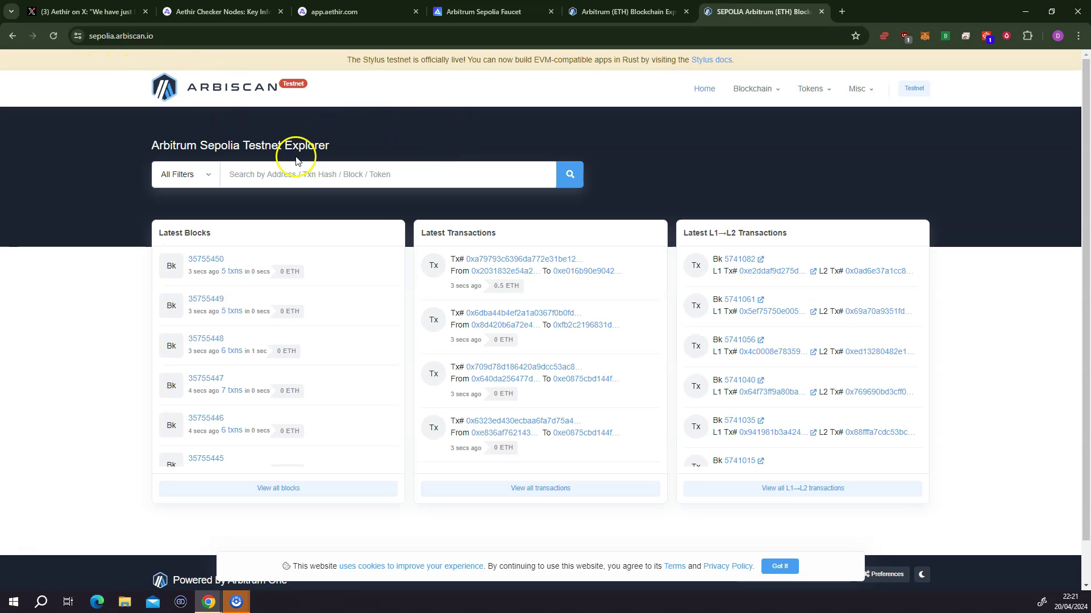
right_click(255, 174)
left_click(299, 284)
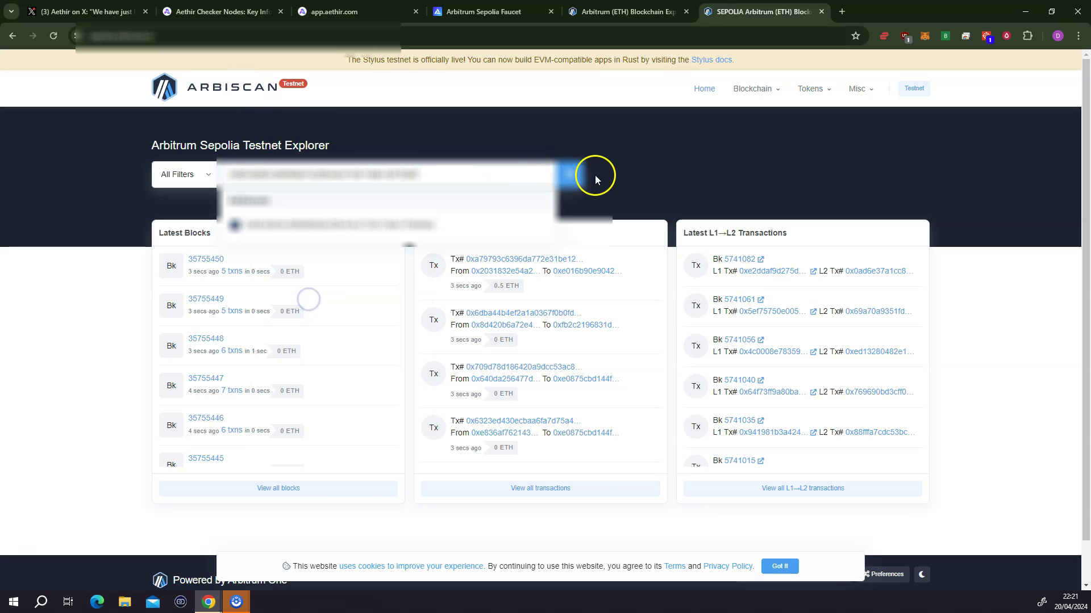
left_click(569, 175)
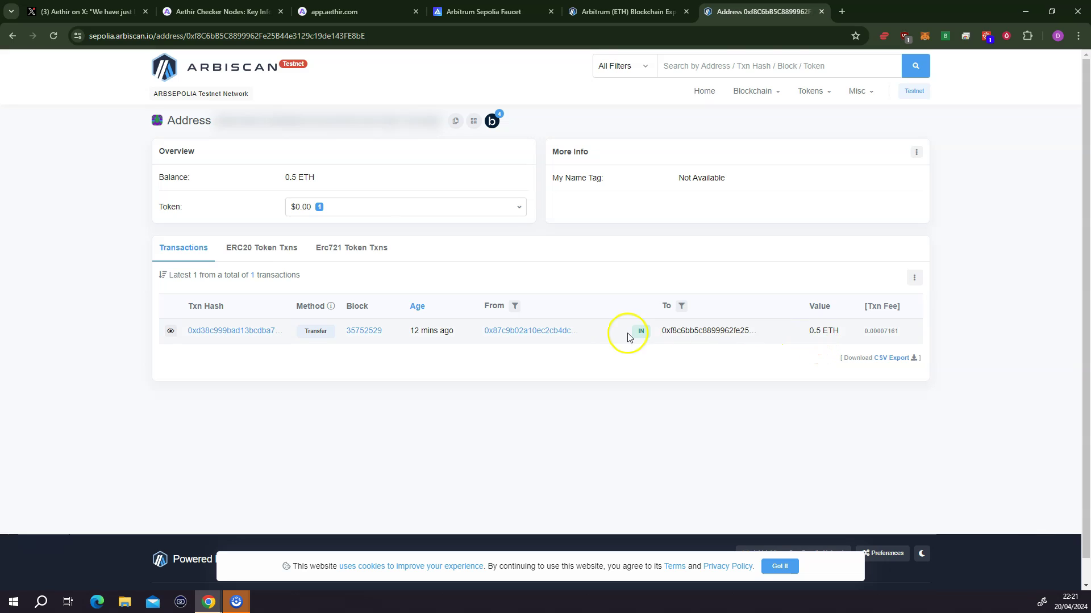
Step: Download the Checker Client for Windows from the Aethir portal and check the download's progress
left_click(327, 11)
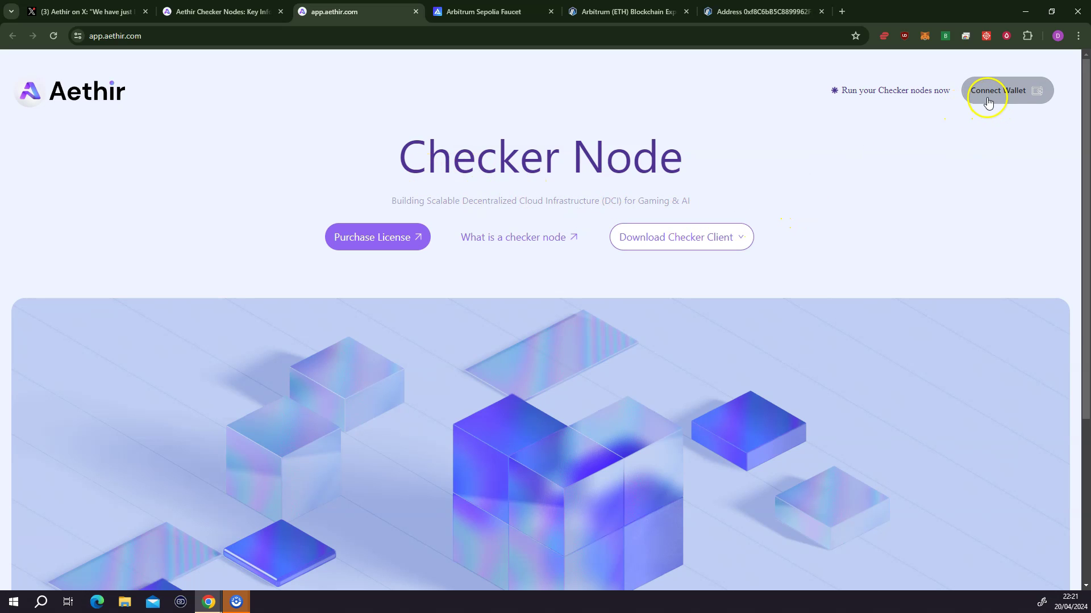
left_click(666, 233)
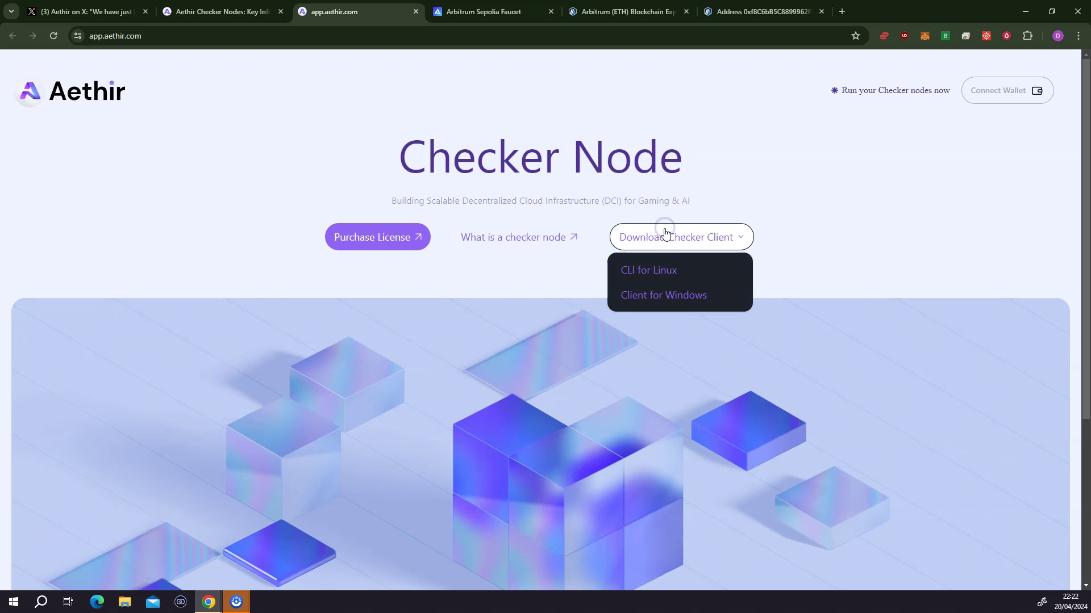
left_click(676, 268)
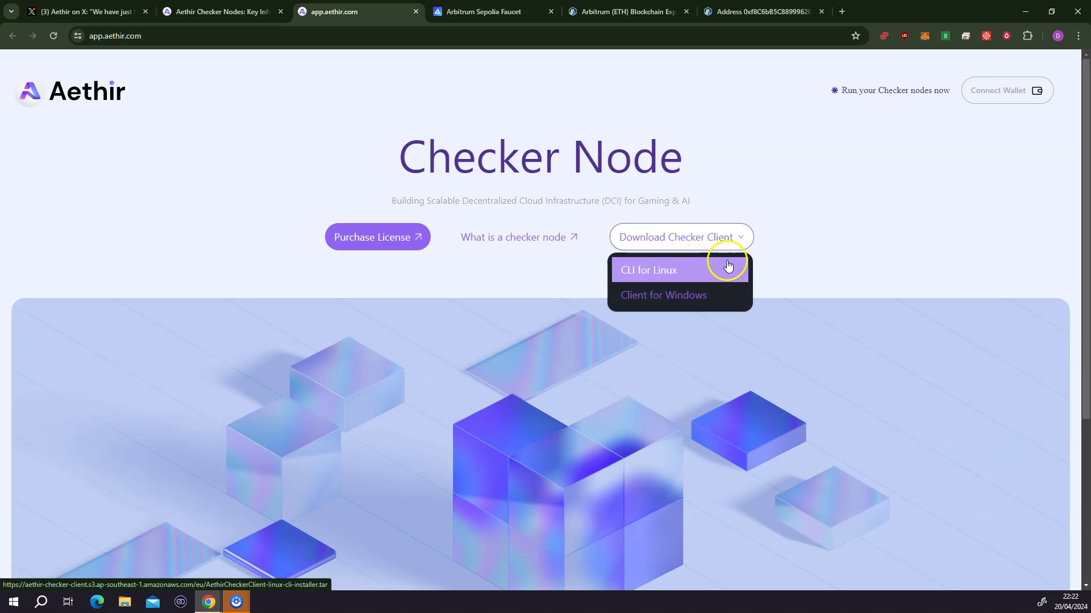
left_click(705, 299)
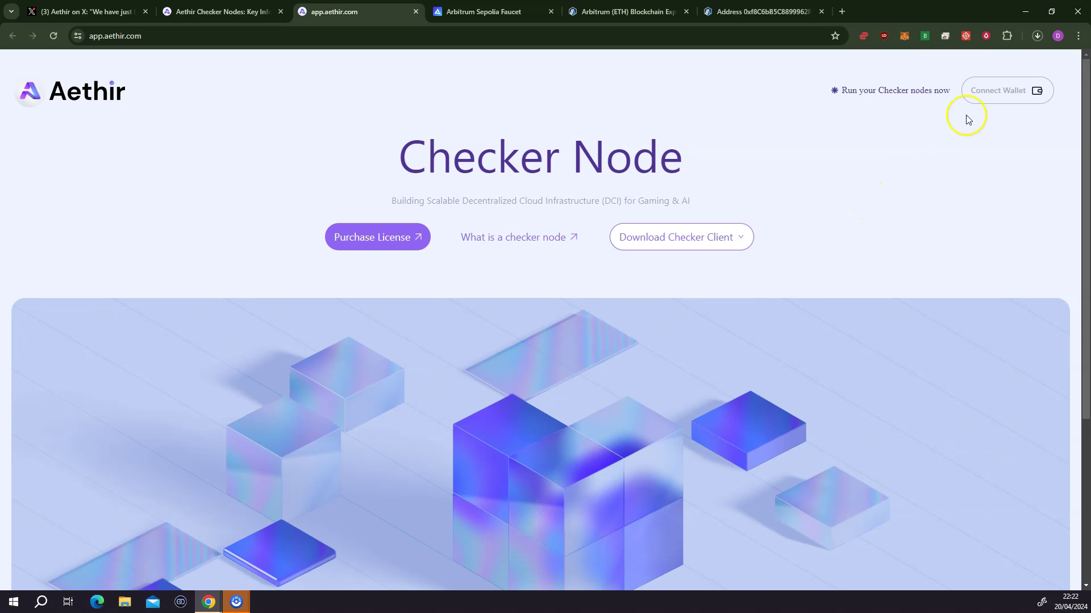
left_click(1036, 35)
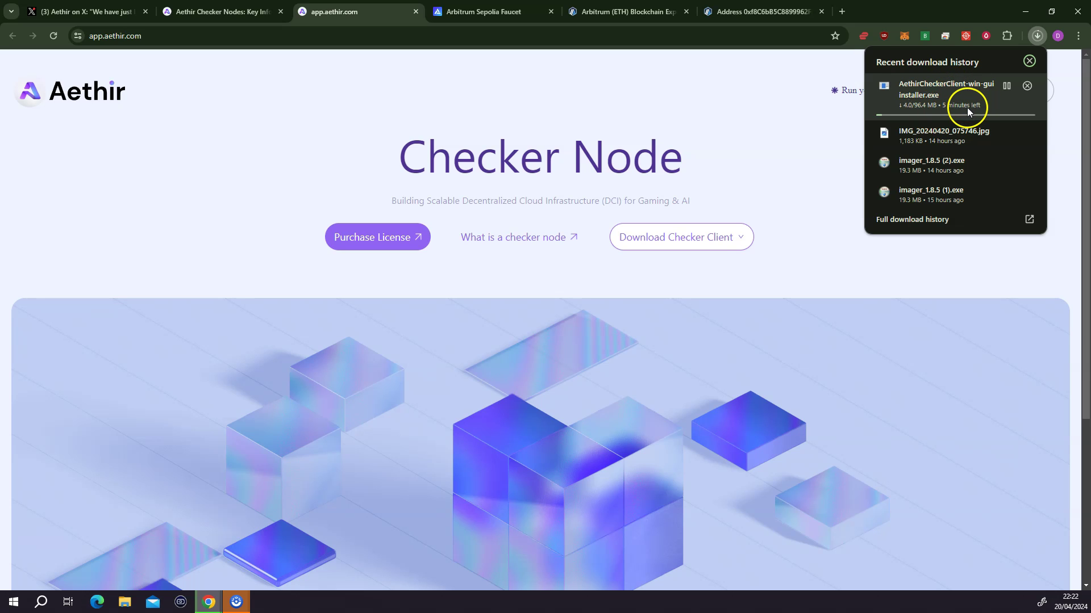
left_click(762, 108)
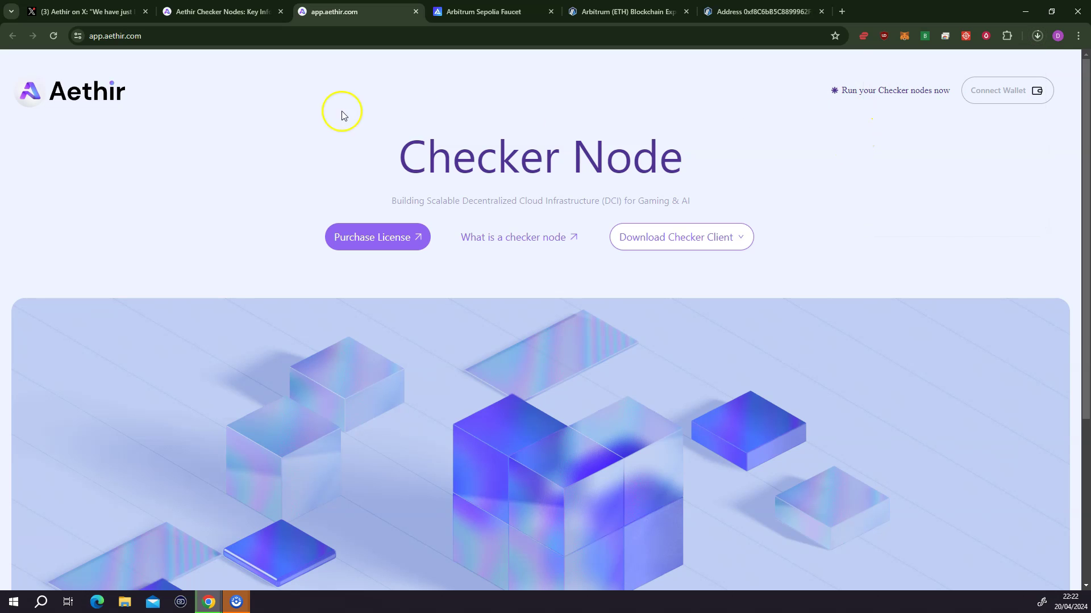
Step: Connect the MetaMask wallet to the Aethir portal using Account 1
left_click(995, 93)
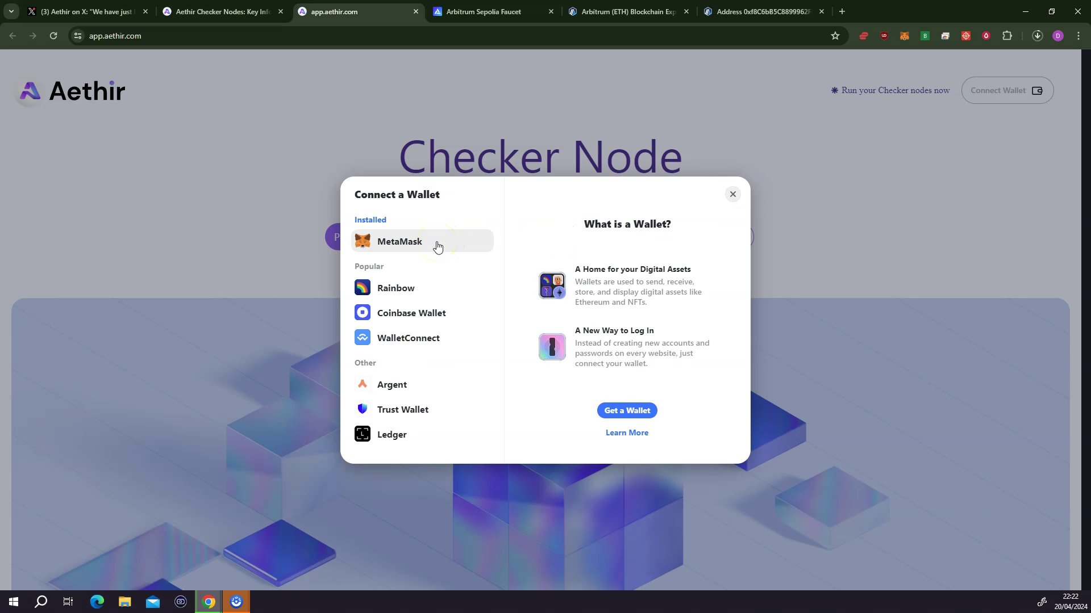
left_click(437, 244)
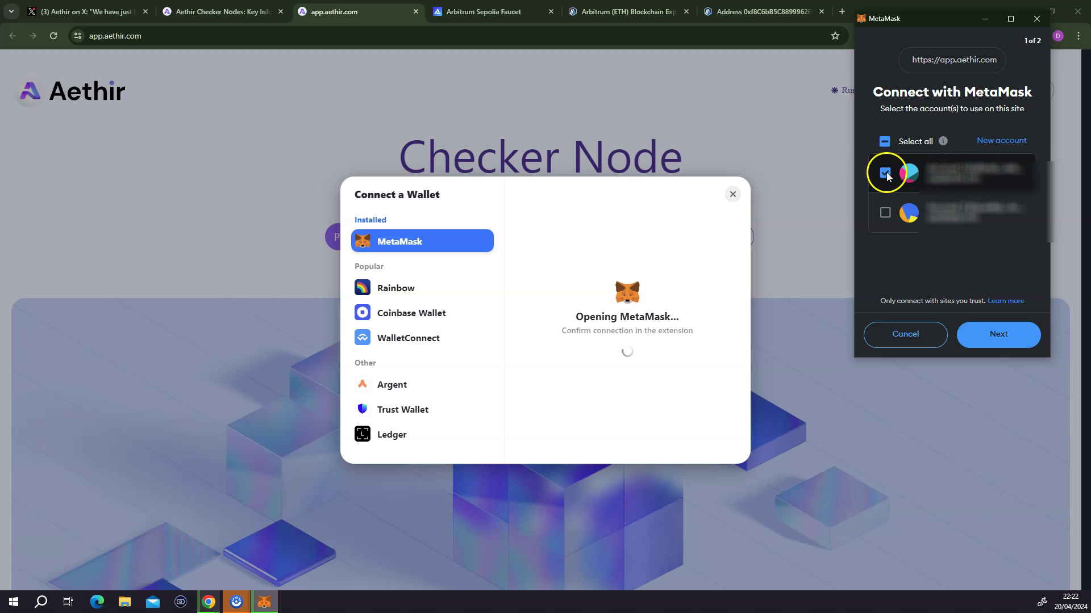
left_click(985, 336)
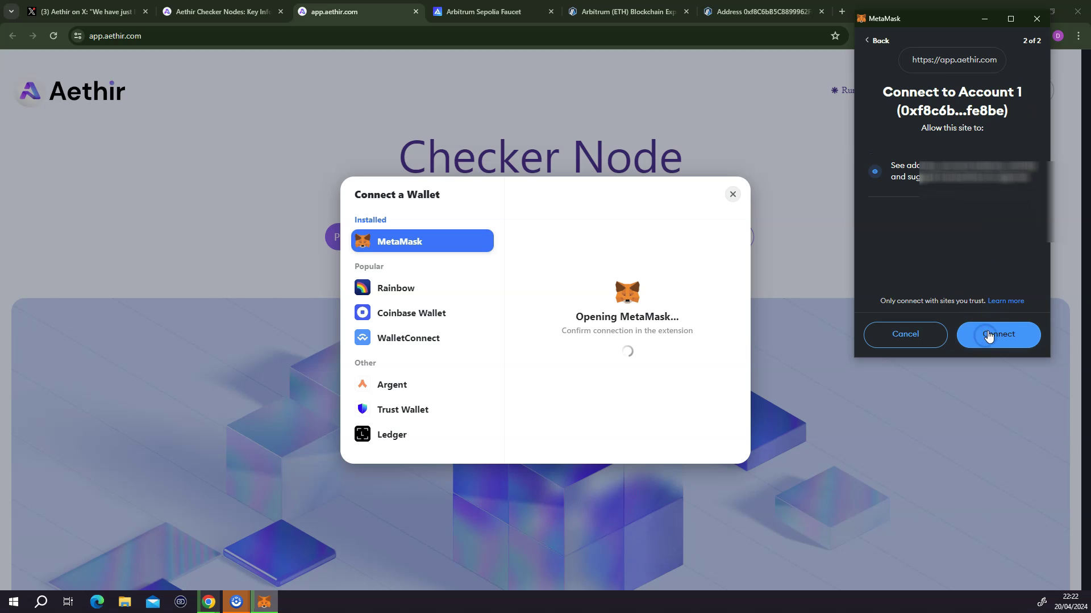
left_click(987, 337)
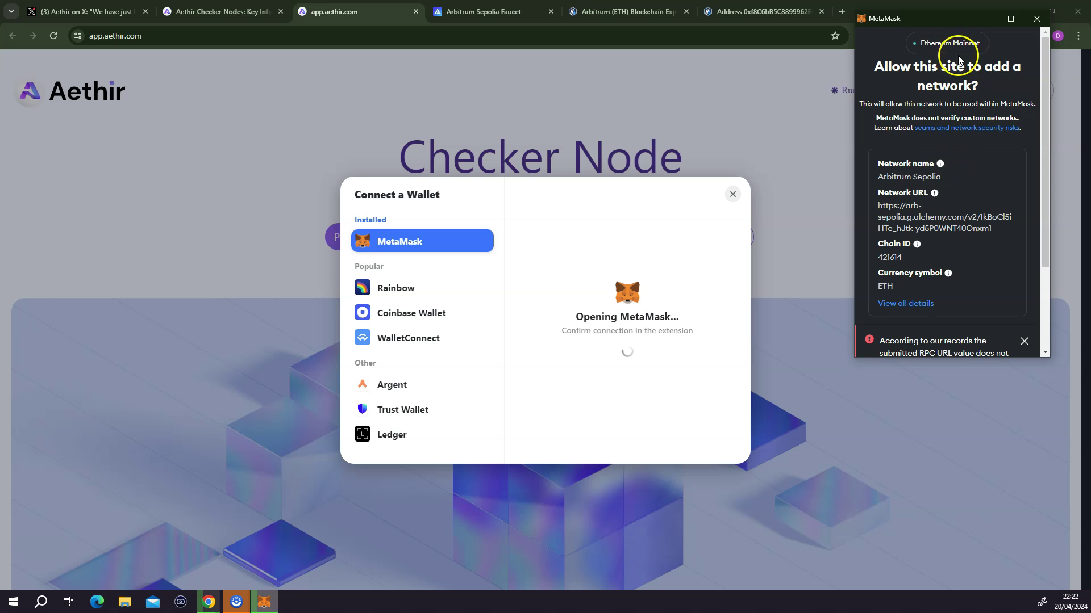
Step: Review the Arbitrum Sepolia network details in MetaMask and approve adding the network
scroll(972, 229, "down", 2)
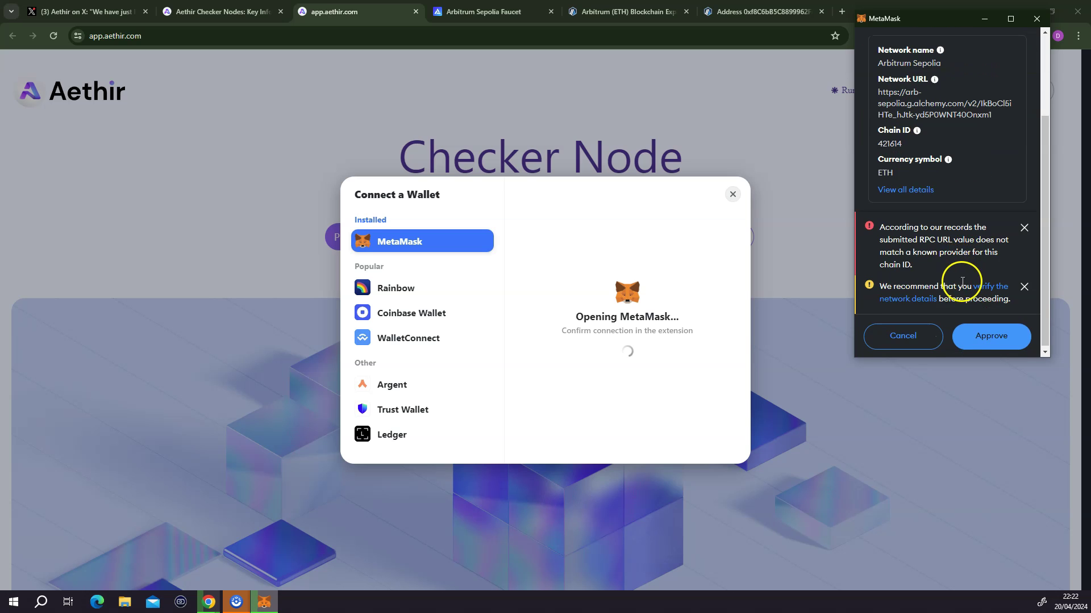
scroll(962, 278, "up", 2)
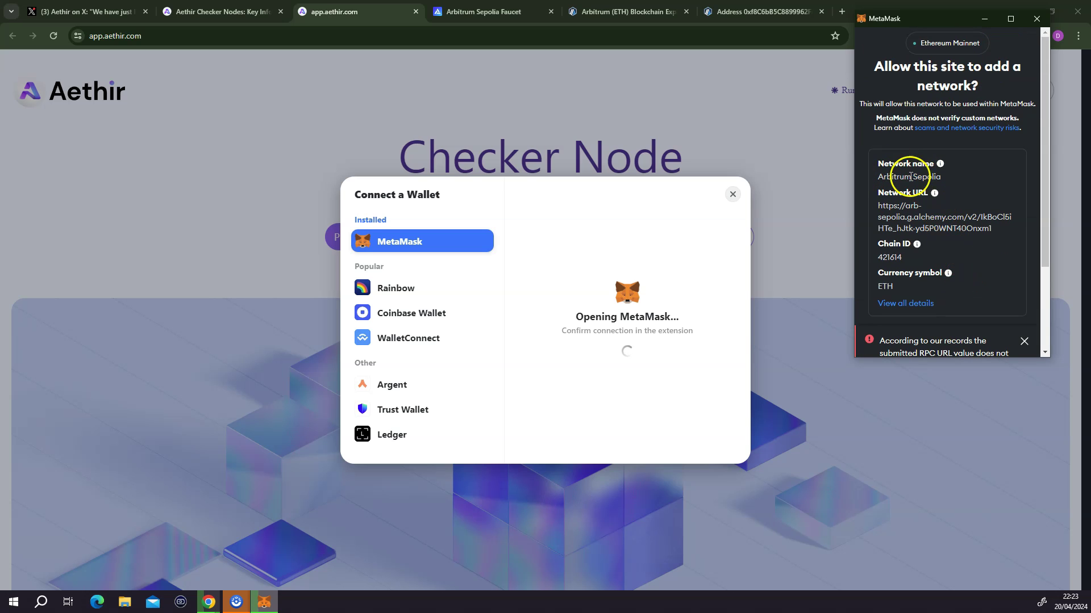
scroll(948, 196, "down", 2)
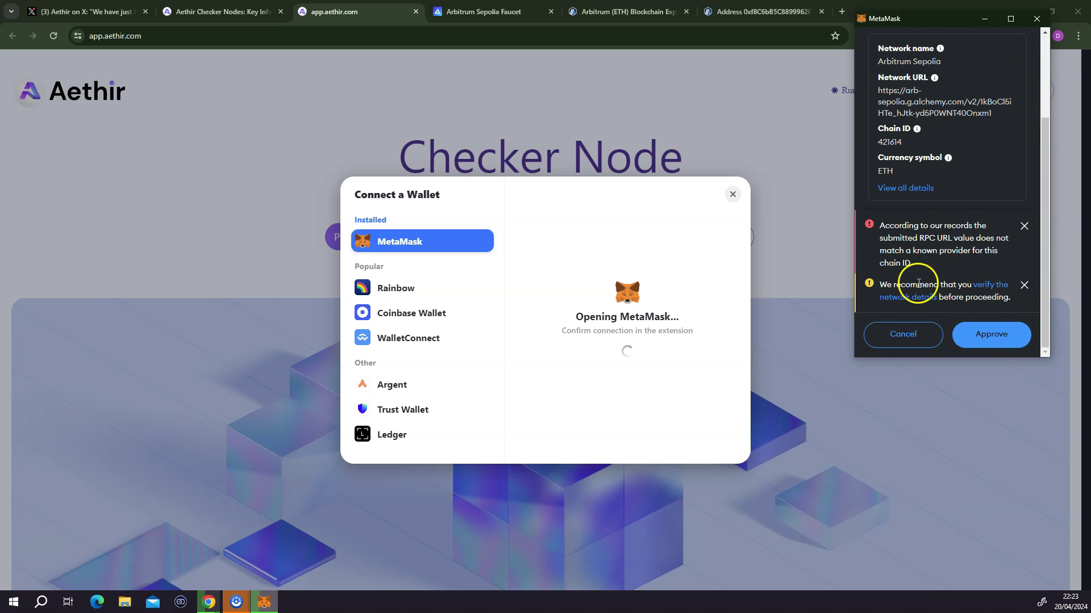
left_click(975, 339)
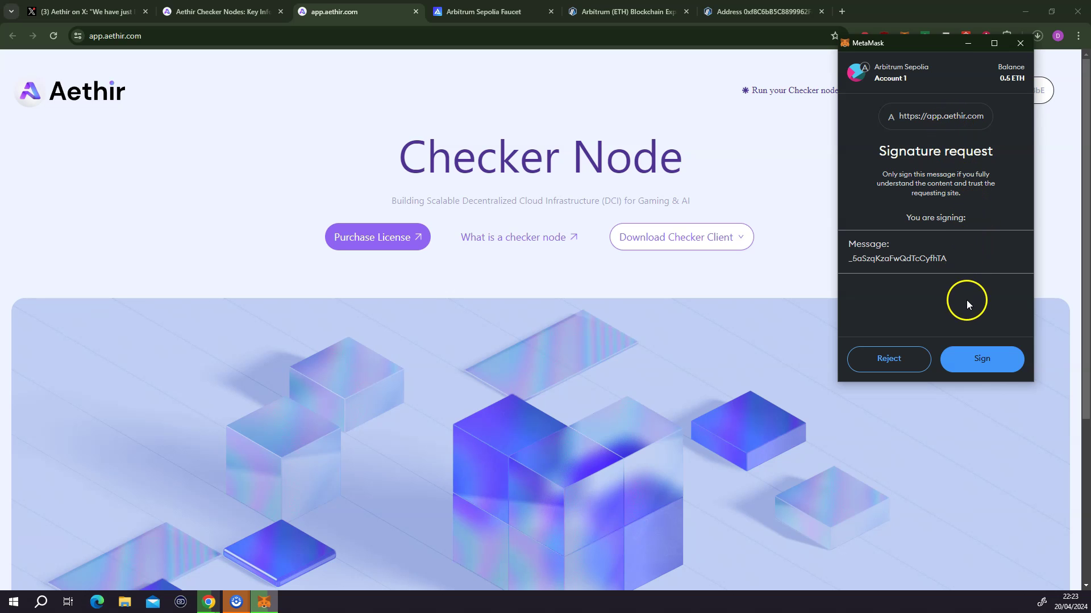
Step: Sign in to the Aethir portal by approving MetaMask's signature request, and check the license list and the client download's progress
left_click(987, 361)
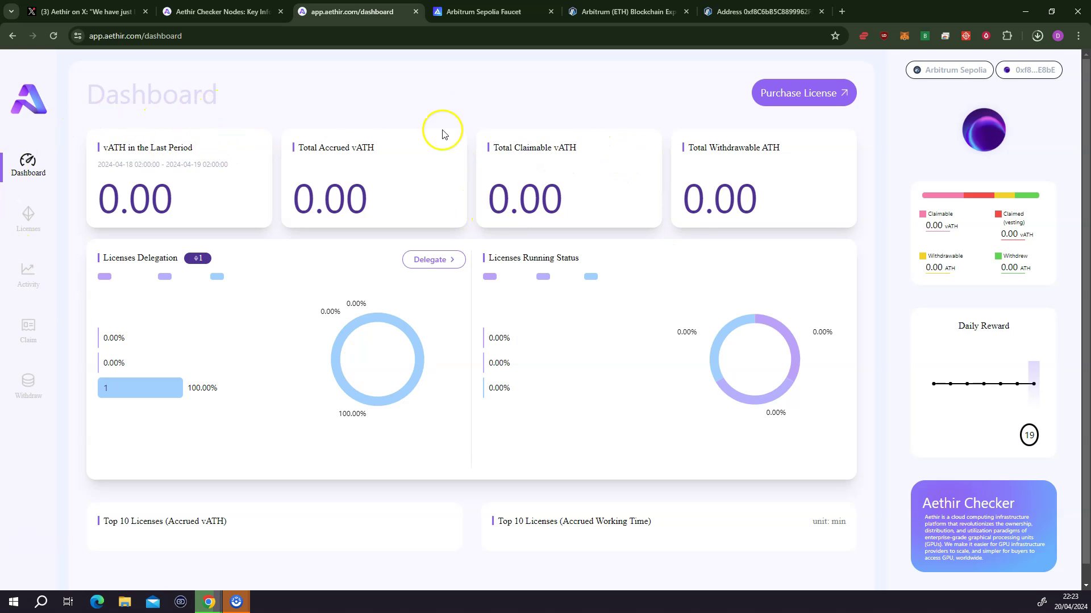
left_click(34, 220)
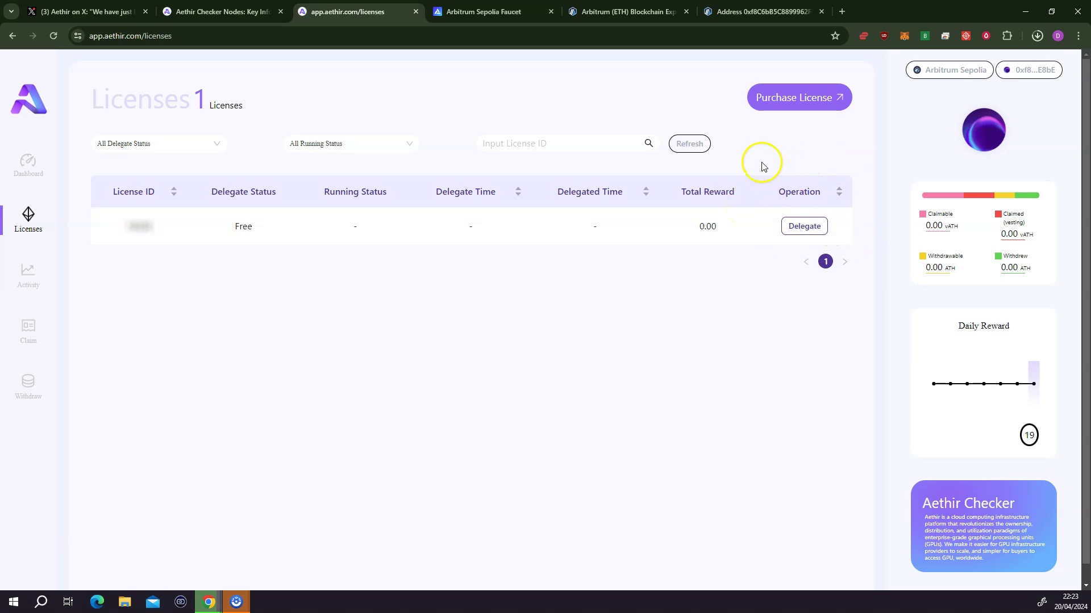
left_click(1037, 36)
mouse_move(917, 91)
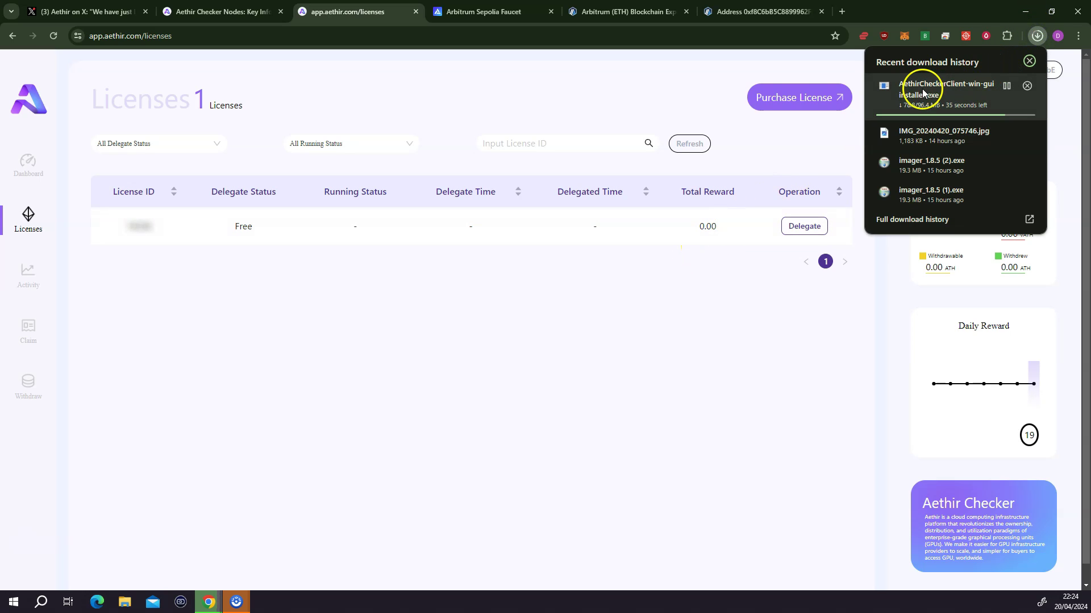
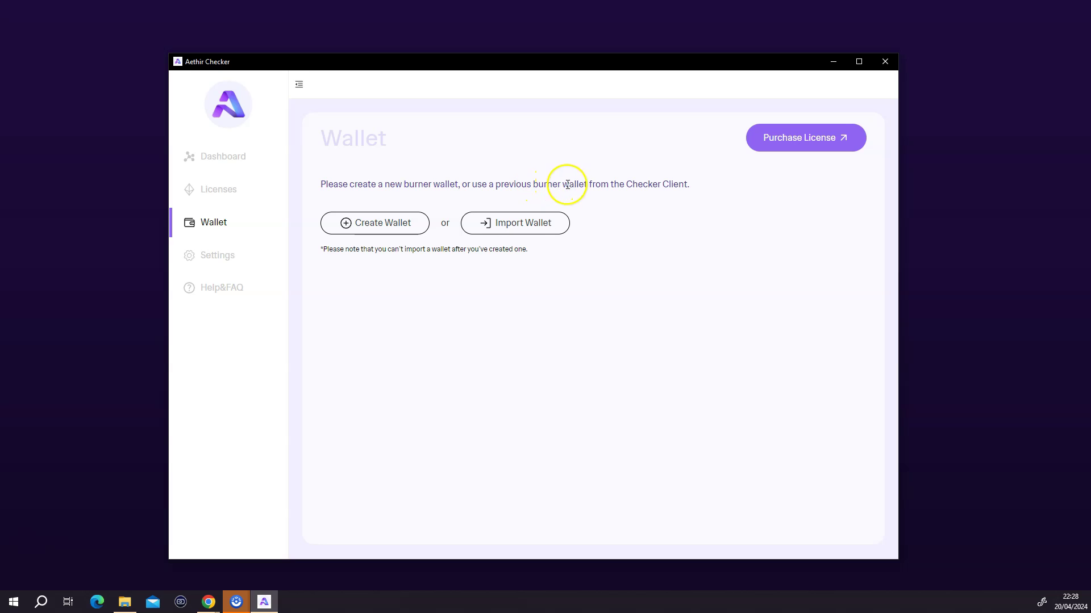
Step: Switch to the Aethir Checker client, create a new burner wallet and copy its wallet address
left_click(340, 225)
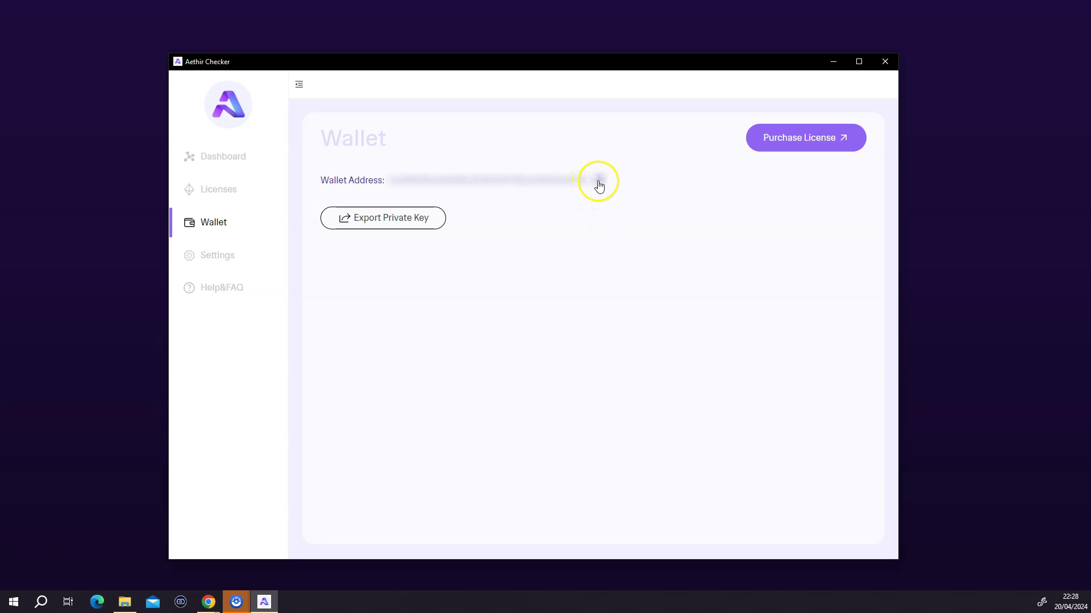
left_click(599, 182)
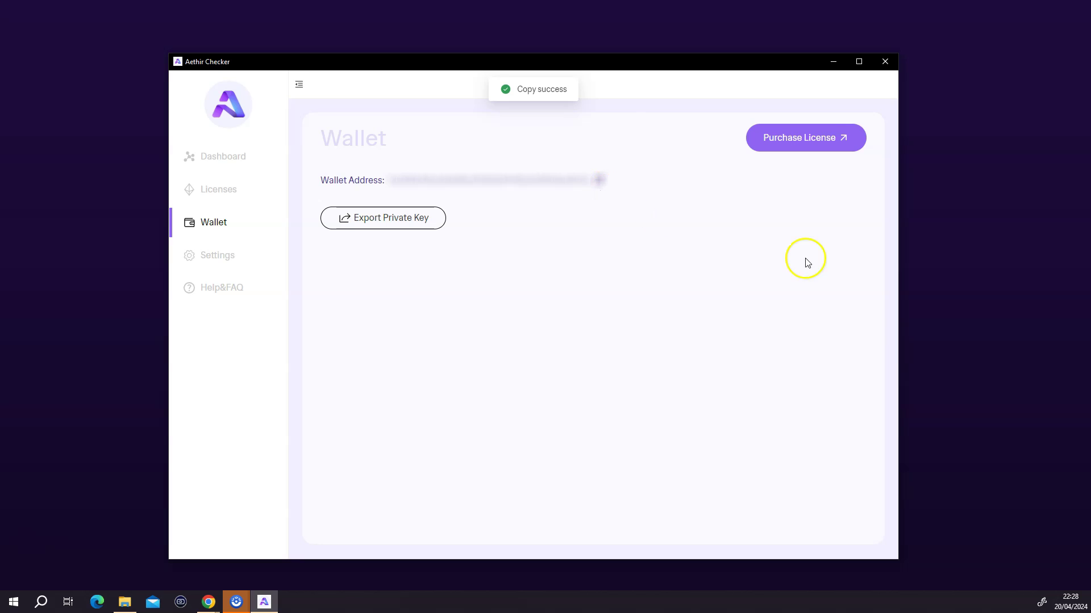
key("super+r")
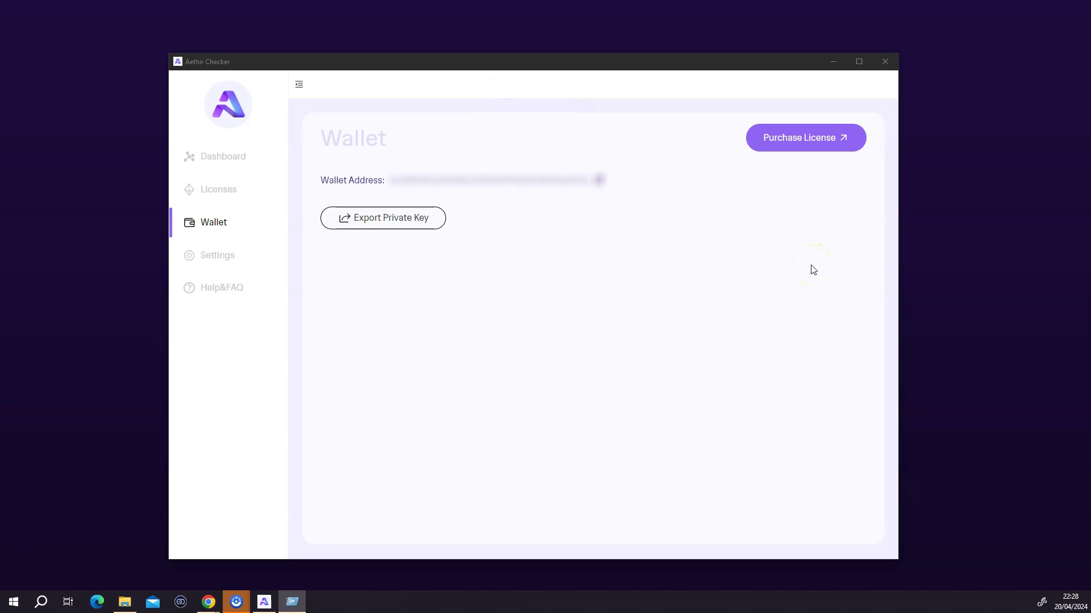
left_click(786, 108)
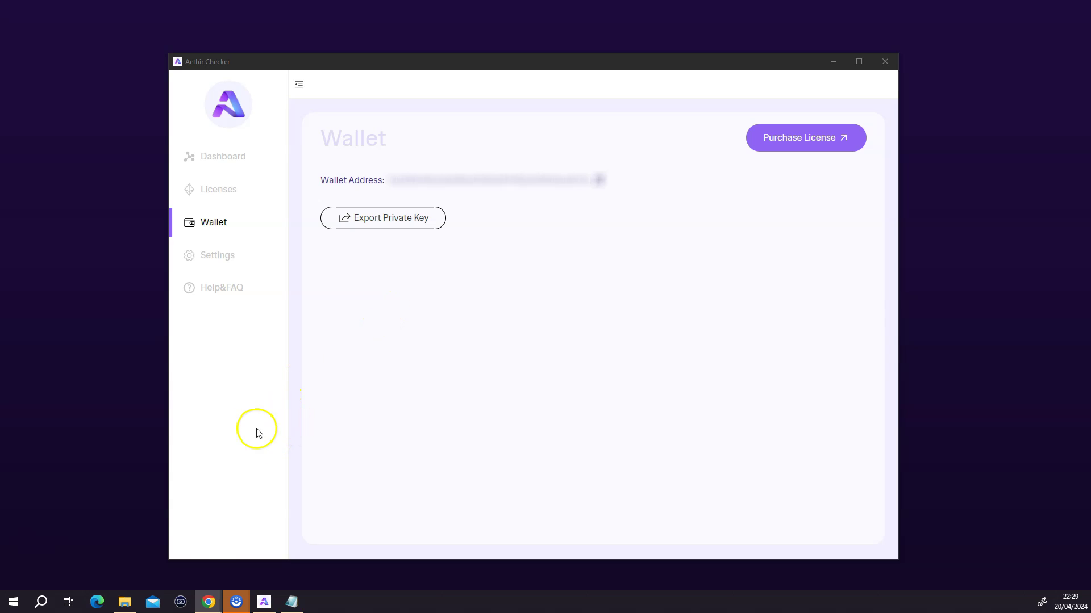
Step: Switch to the Aethir portal in Chrome, delegate the free license to the burner wallet address and confirm the transaction in MetaMask
mouse_move(207, 593)
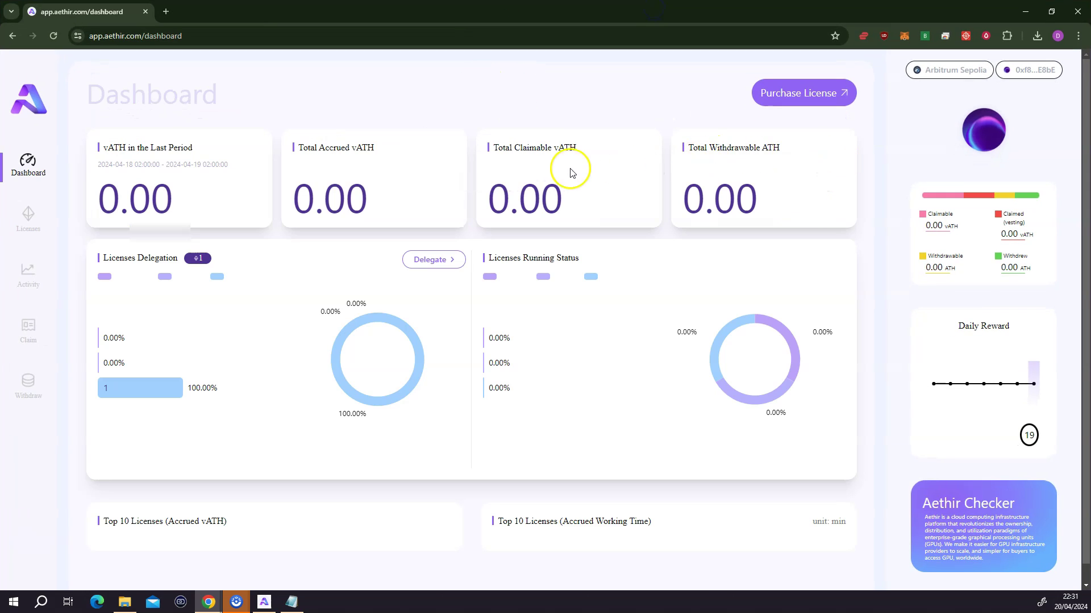
left_click(30, 227)
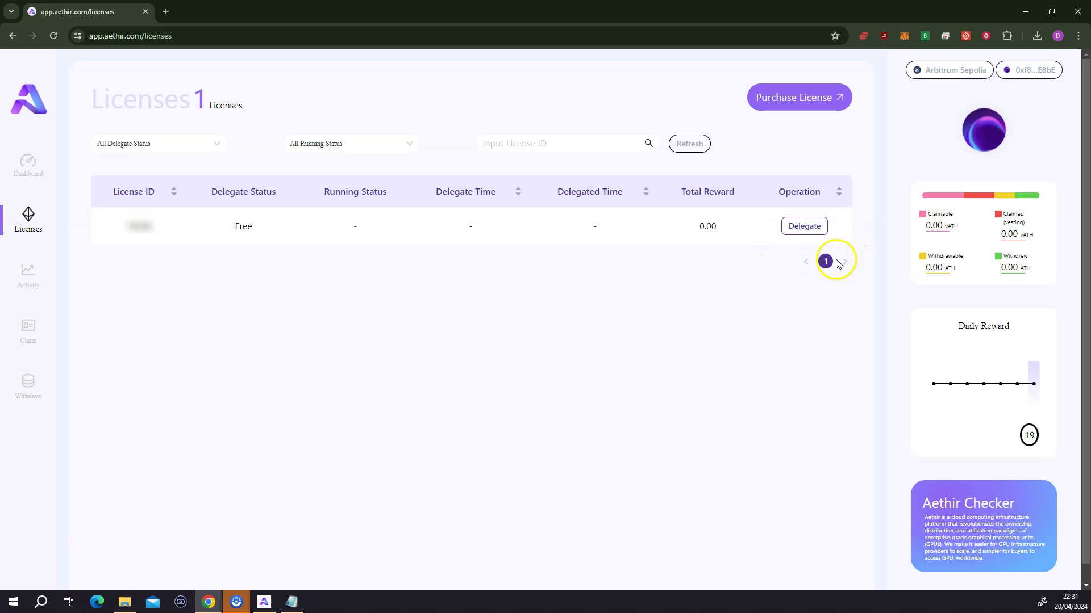
left_click(805, 229)
right_click(556, 307)
left_click(646, 159)
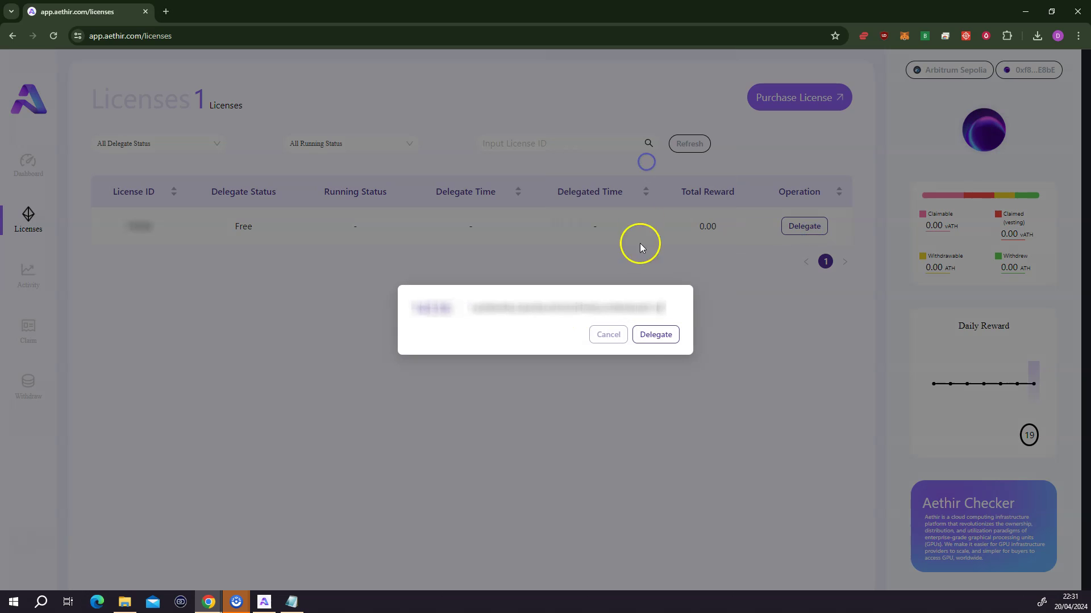
left_click(655, 335)
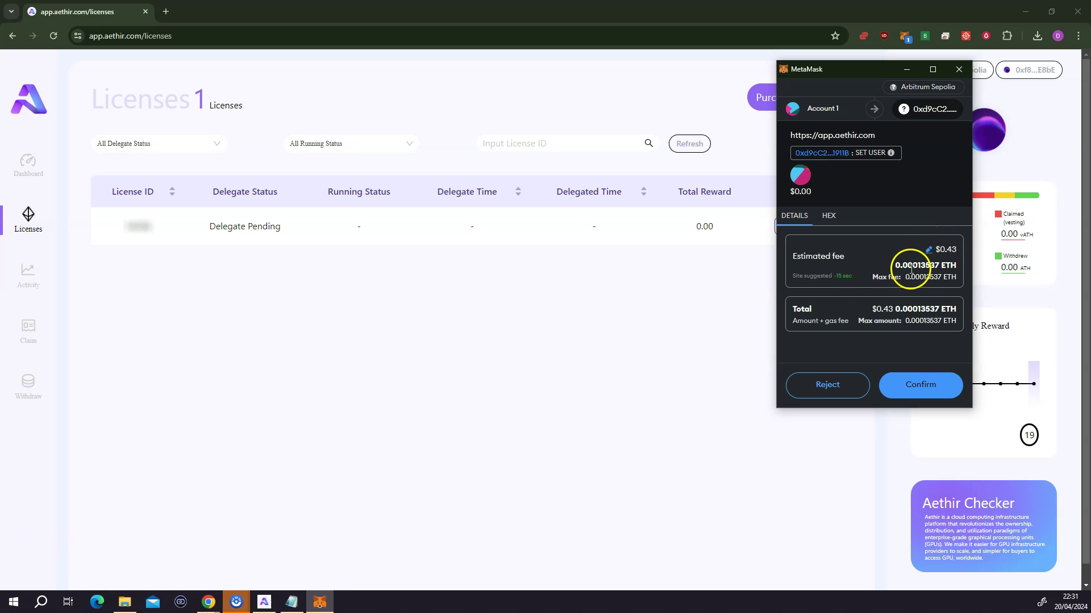
left_click(912, 387)
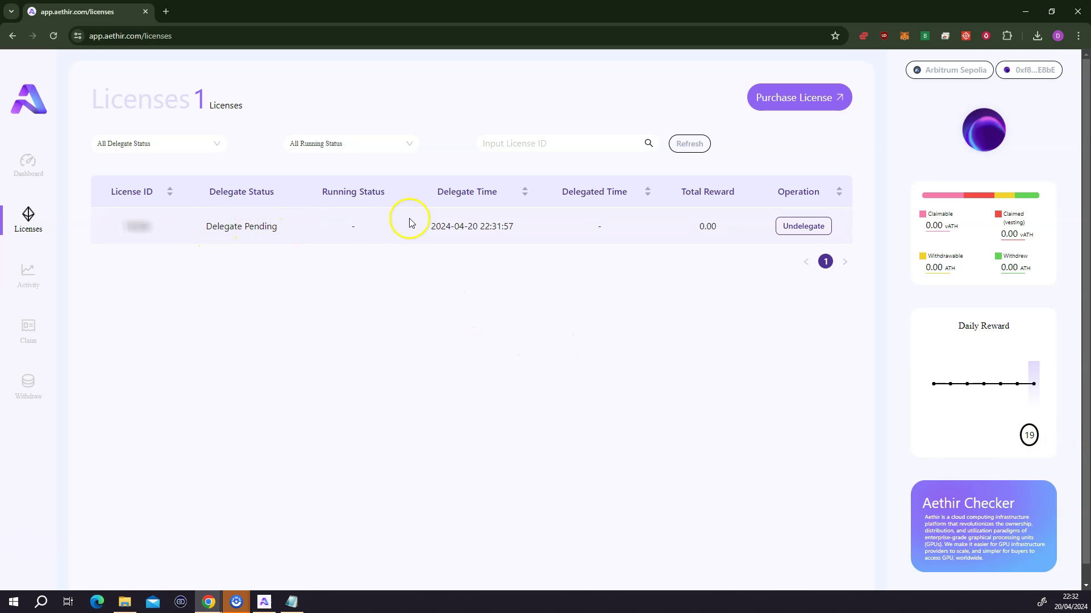
left_click_drag(429, 230, 496, 222)
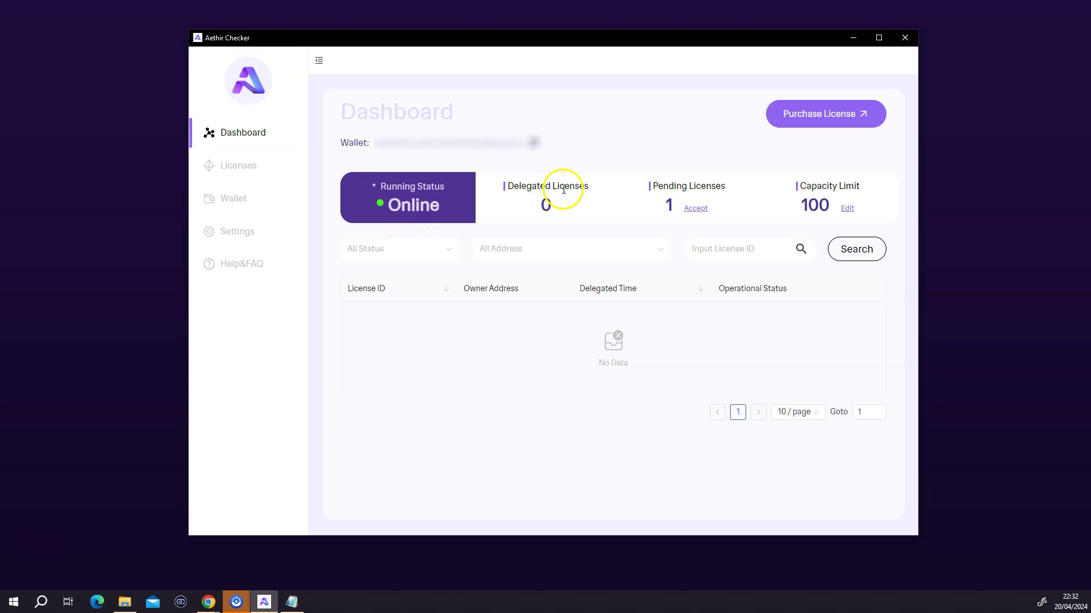
Step: Approve the pending license delegation in the Aethir Checker client and reload the portal's Licenses page in Chrome
left_click(697, 209)
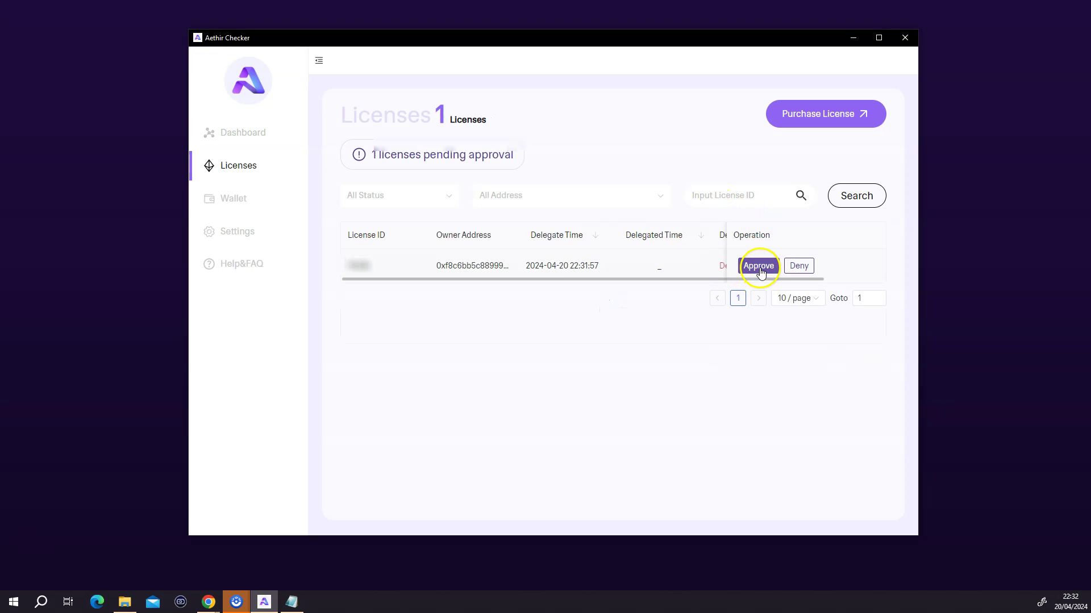
left_click(759, 267)
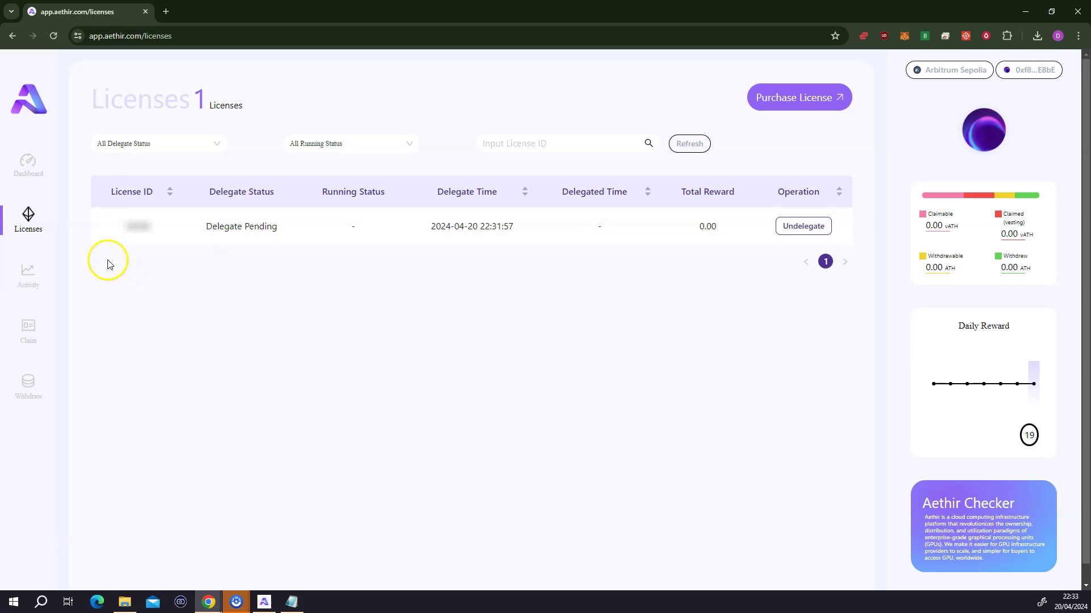
right_click(135, 277)
left_click(162, 322)
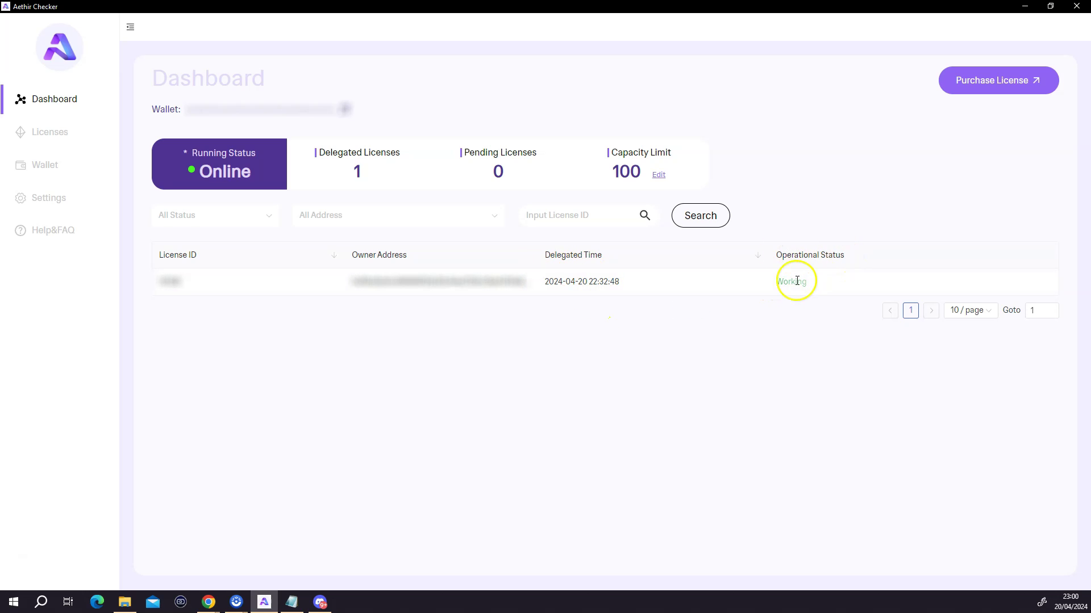
Step: Examine the Launch at Startup option in the Aethir Checker client's settings and return to the Dashboard to check the license's operational status
left_click(75, 198)
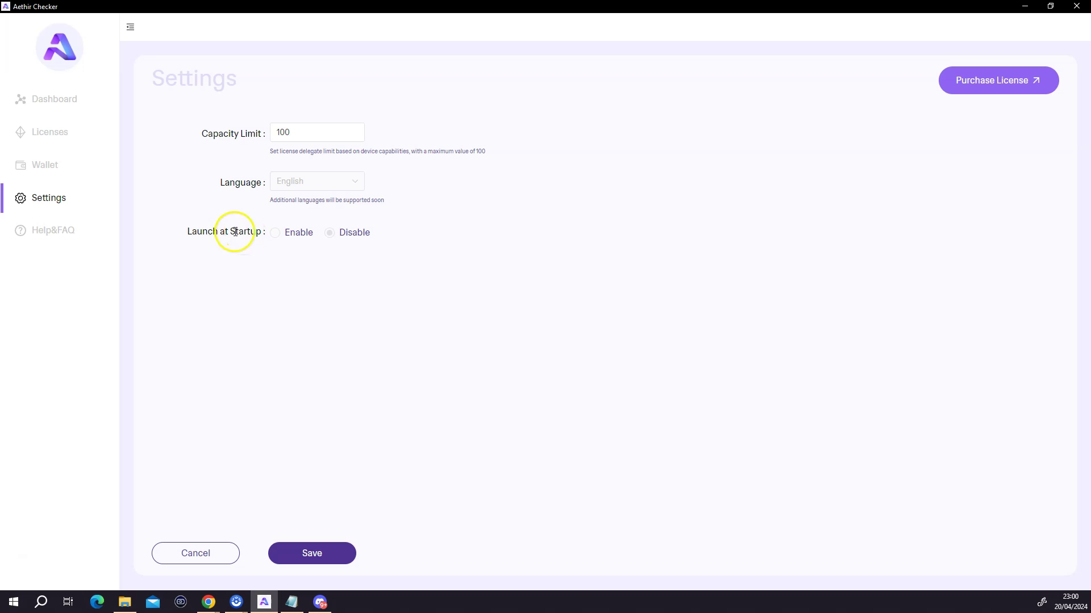
left_click_drag(189, 232, 253, 229)
left_click(220, 245)
left_click(284, 259)
left_click(270, 235)
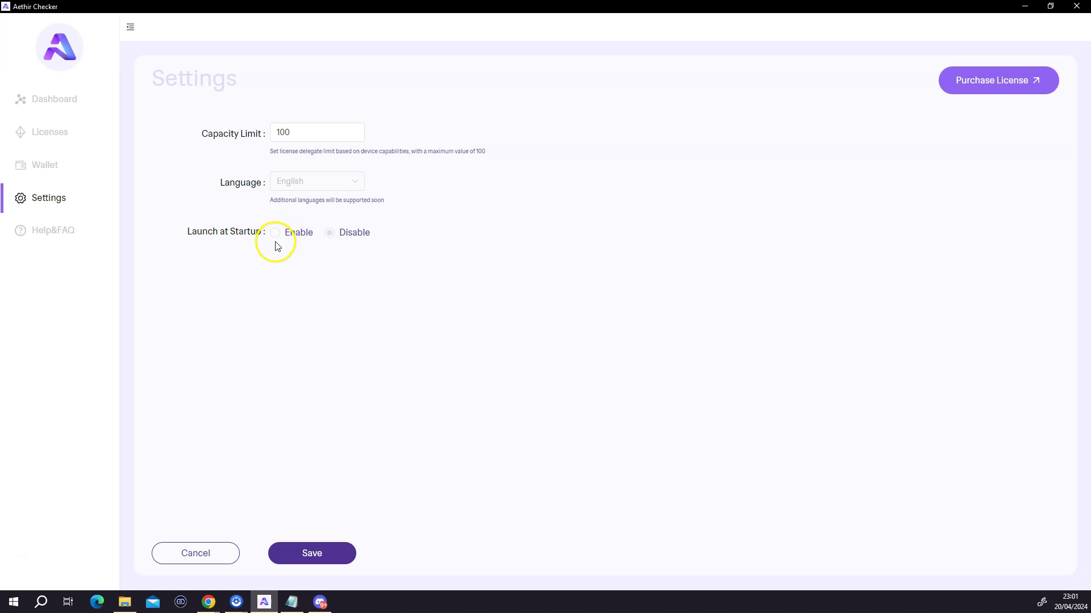
left_click(296, 336)
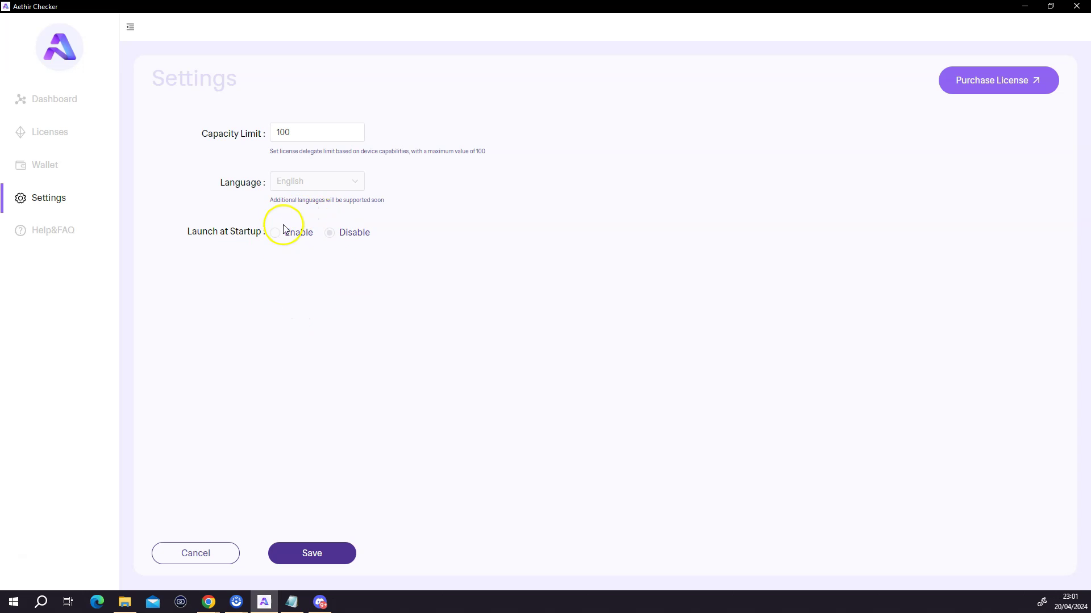
left_click(52, 101)
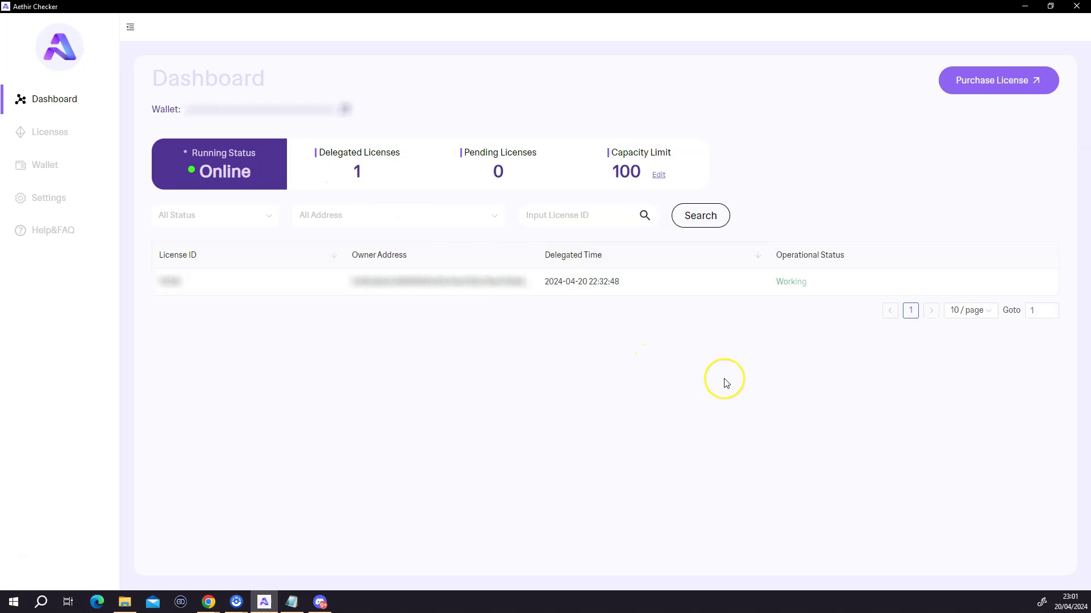
left_click(698, 360)
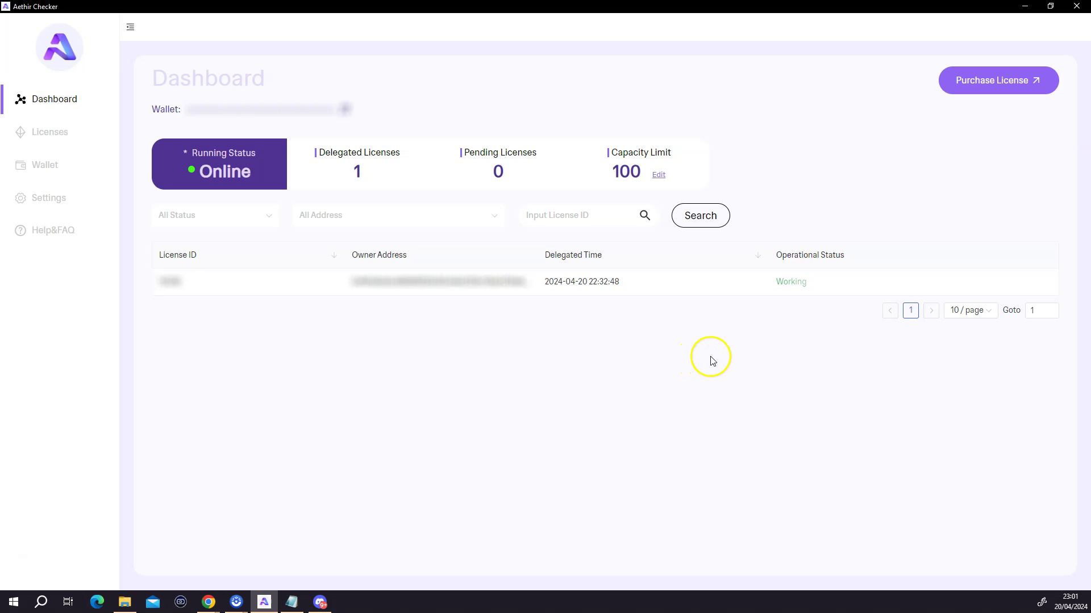